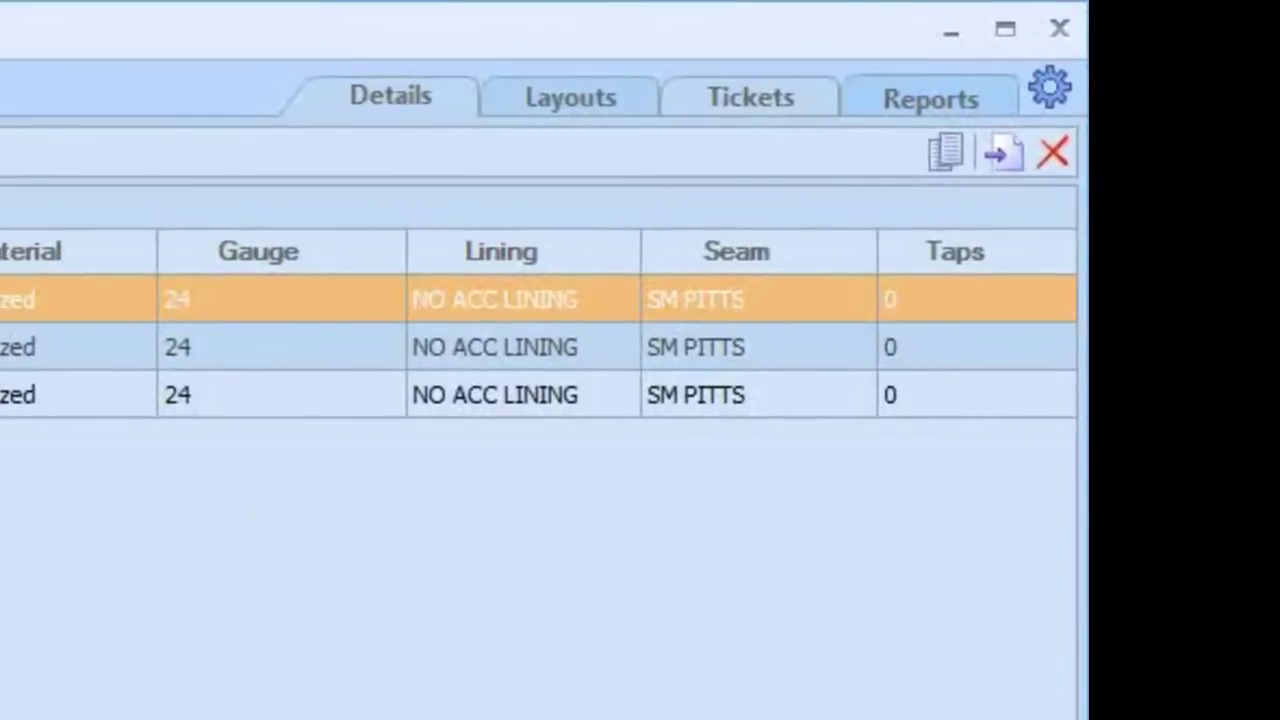
# Step: Start an import filtered to MEP pickoff files (*.dm) and choose EC Bad Tap-002 from the Desktop
pyautogui.click(1012, 154)
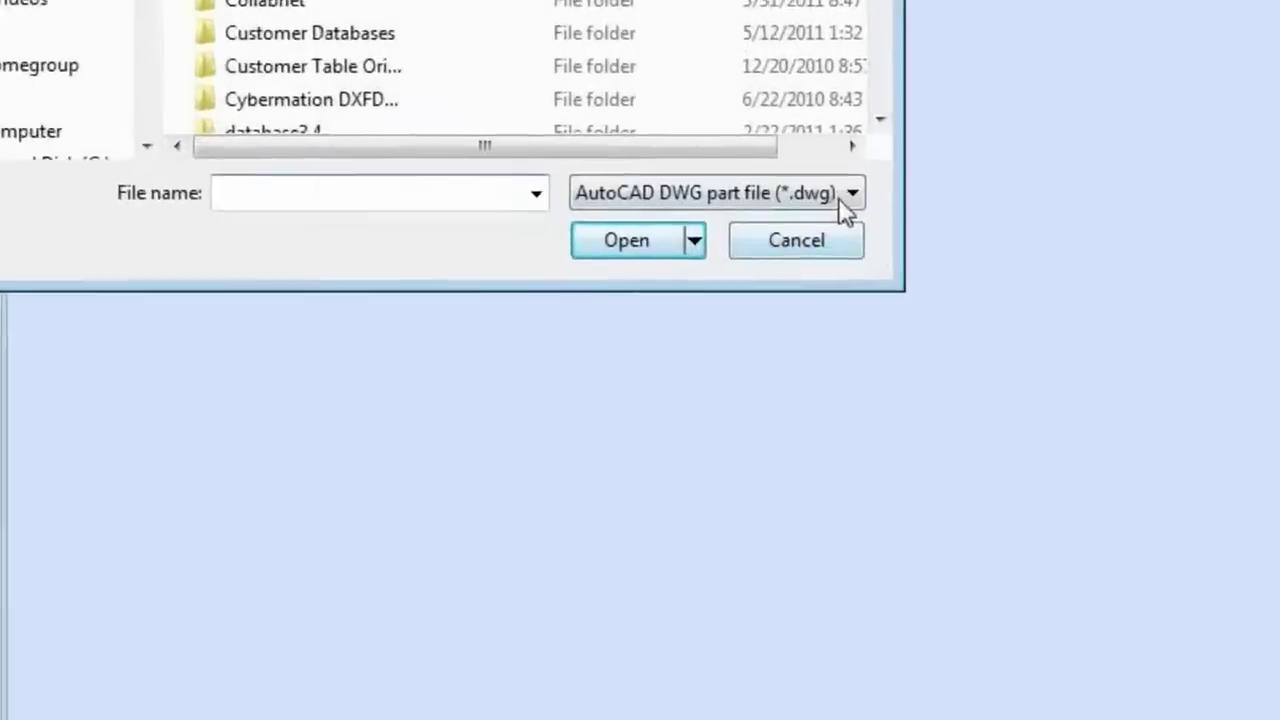
pyautogui.click(852, 193)
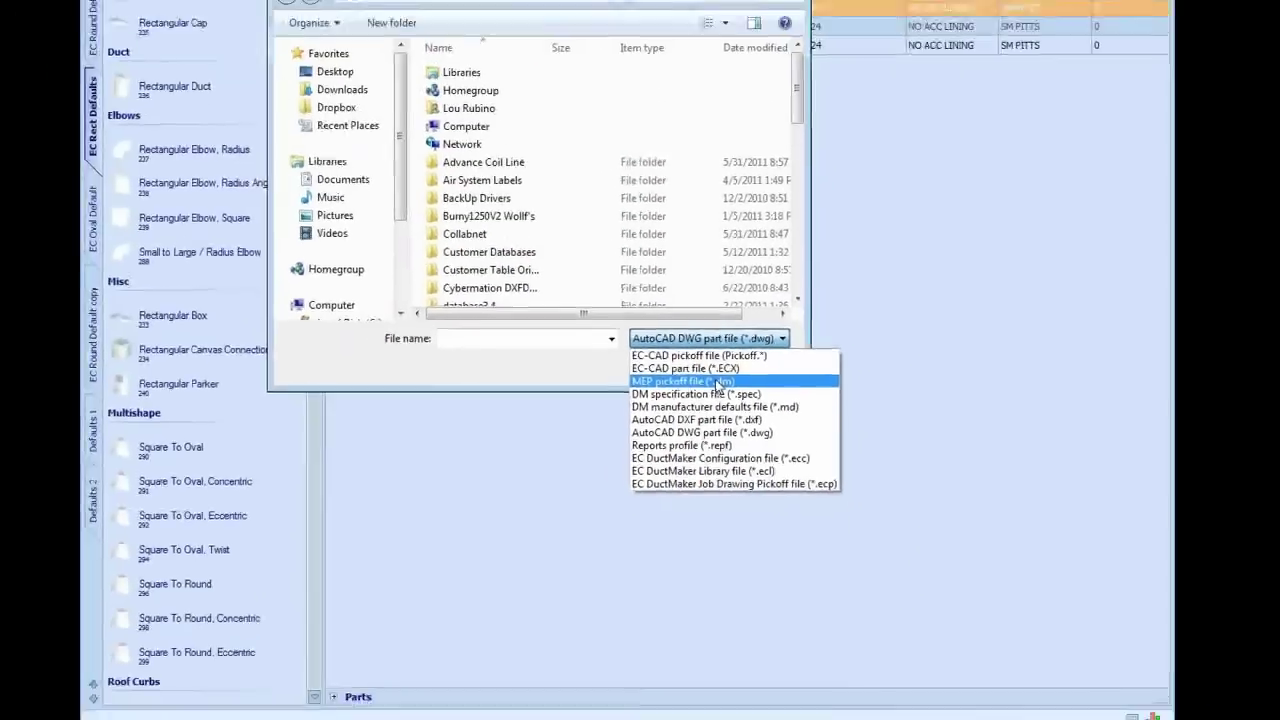
pyautogui.click(748, 245)
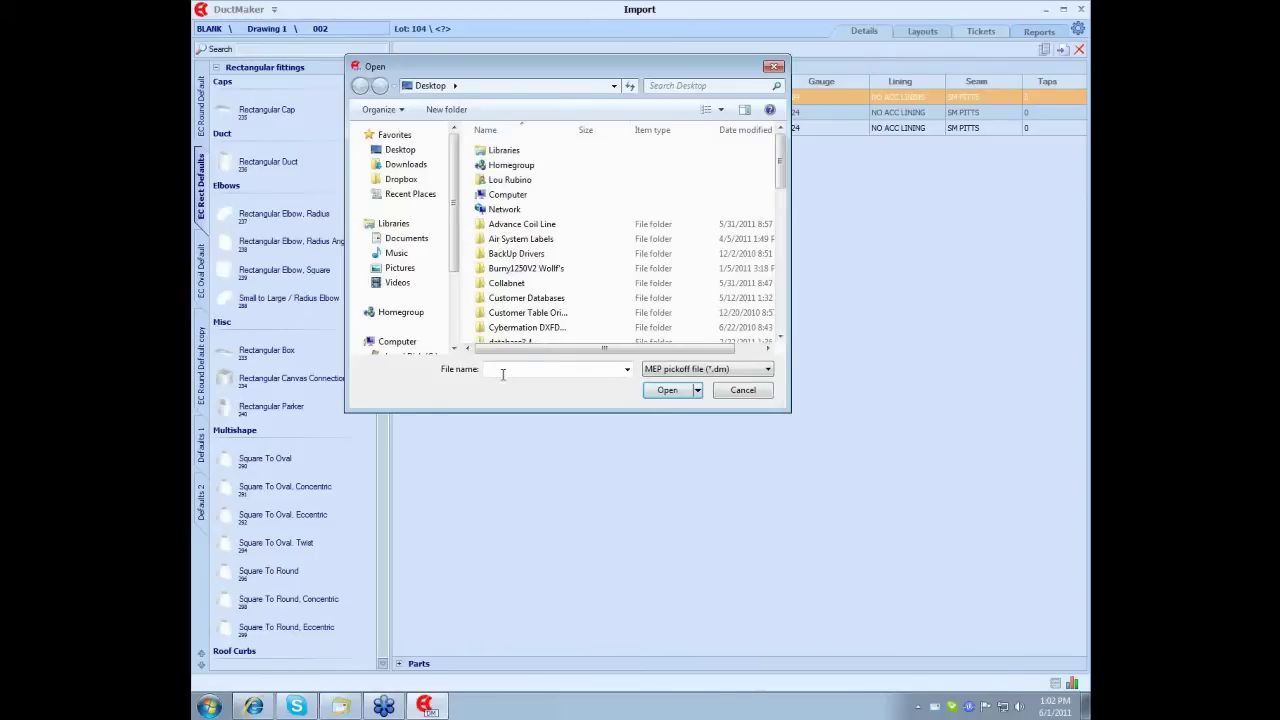
pyautogui.click(403, 151)
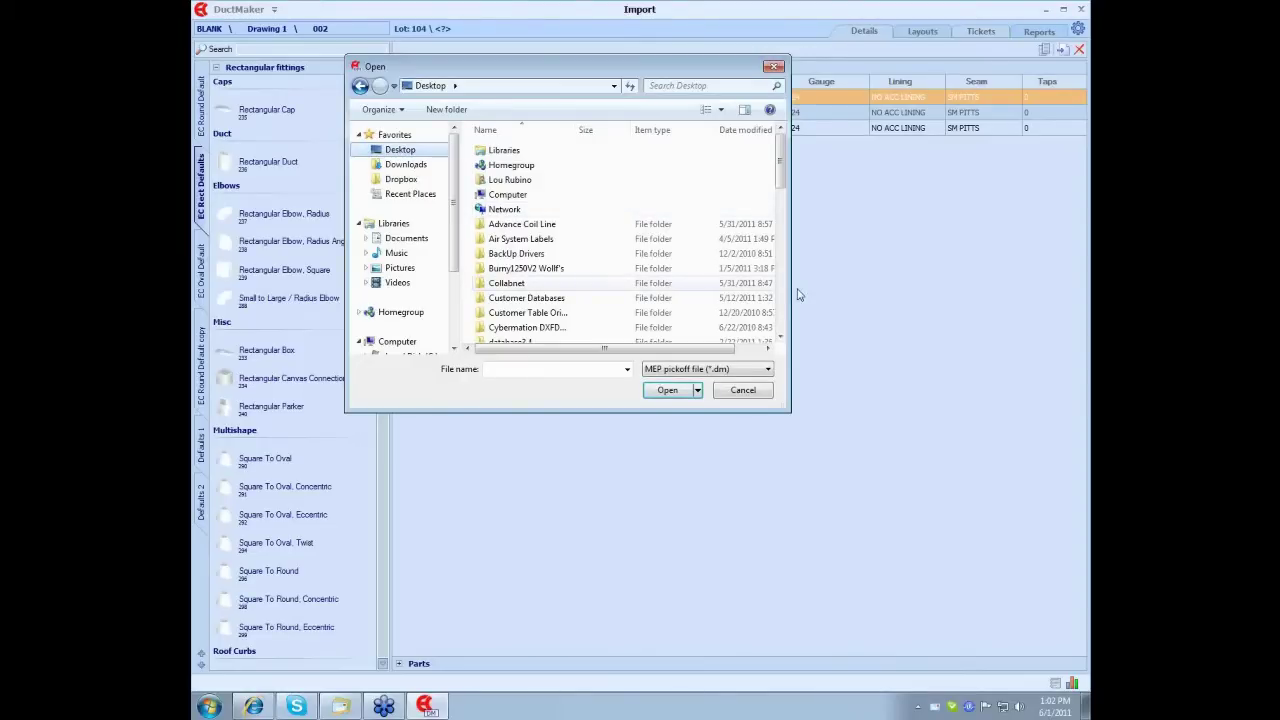
pyautogui.moveTo(776, 183); pyautogui.dragTo(758, 315)
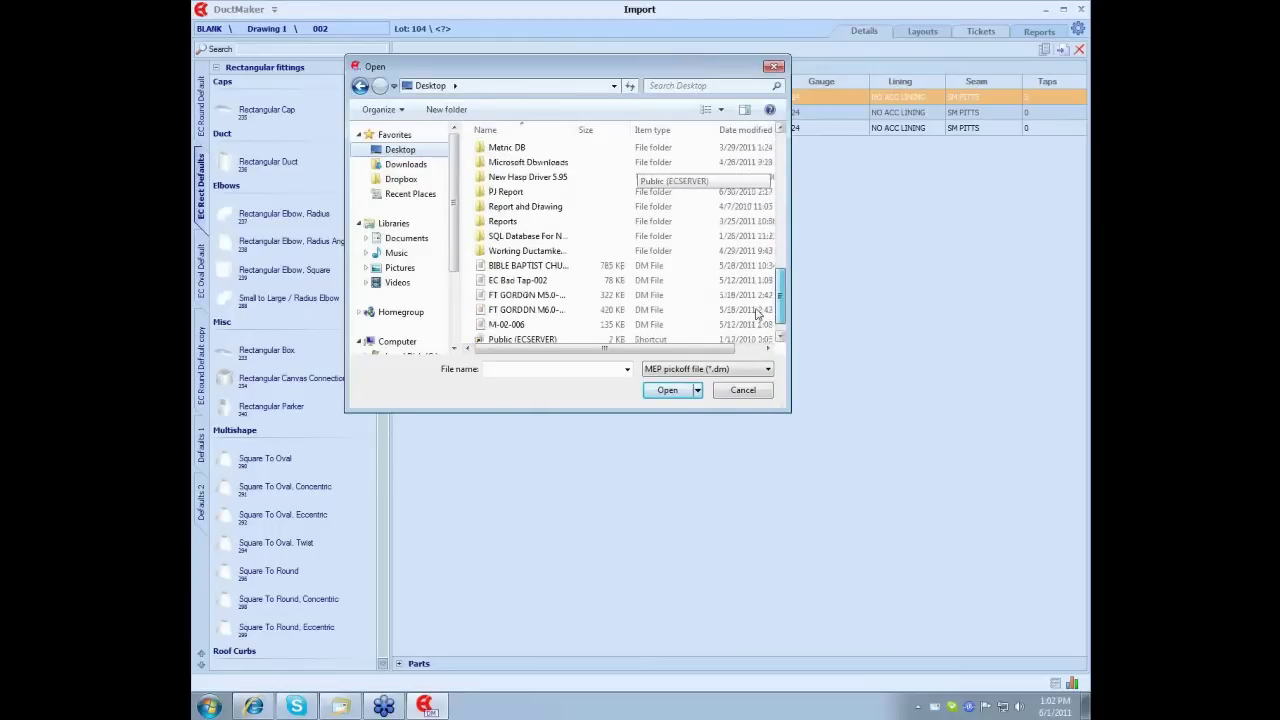
pyautogui.click(518, 280)
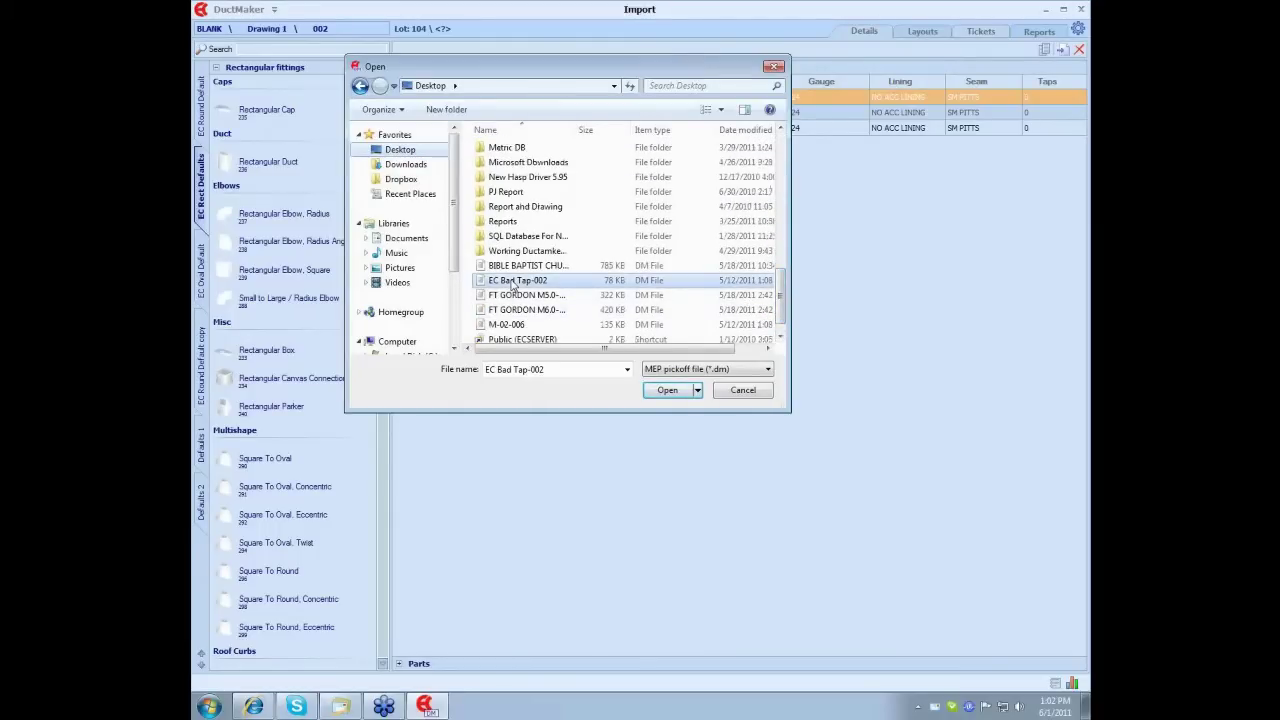
# Step: Open EC Bad Tap-002, loading its AHU-1 duct parts and four 'not found' errors
pyautogui.click(667, 391)
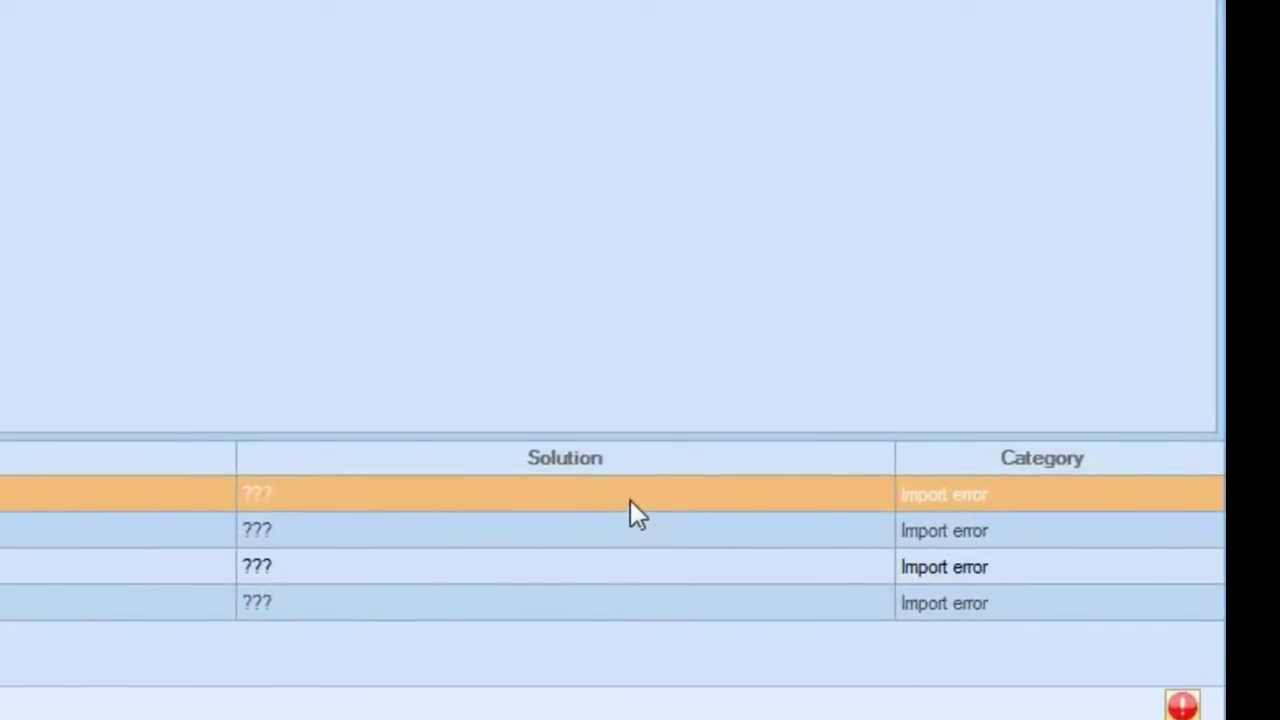
# Step: Map AMi Rect Defaults to EC Rect Defaults and AMi 1 wg Rect Alum to 1 wg 5 ft
pyautogui.click(630, 500)
pyautogui.click(630, 500)
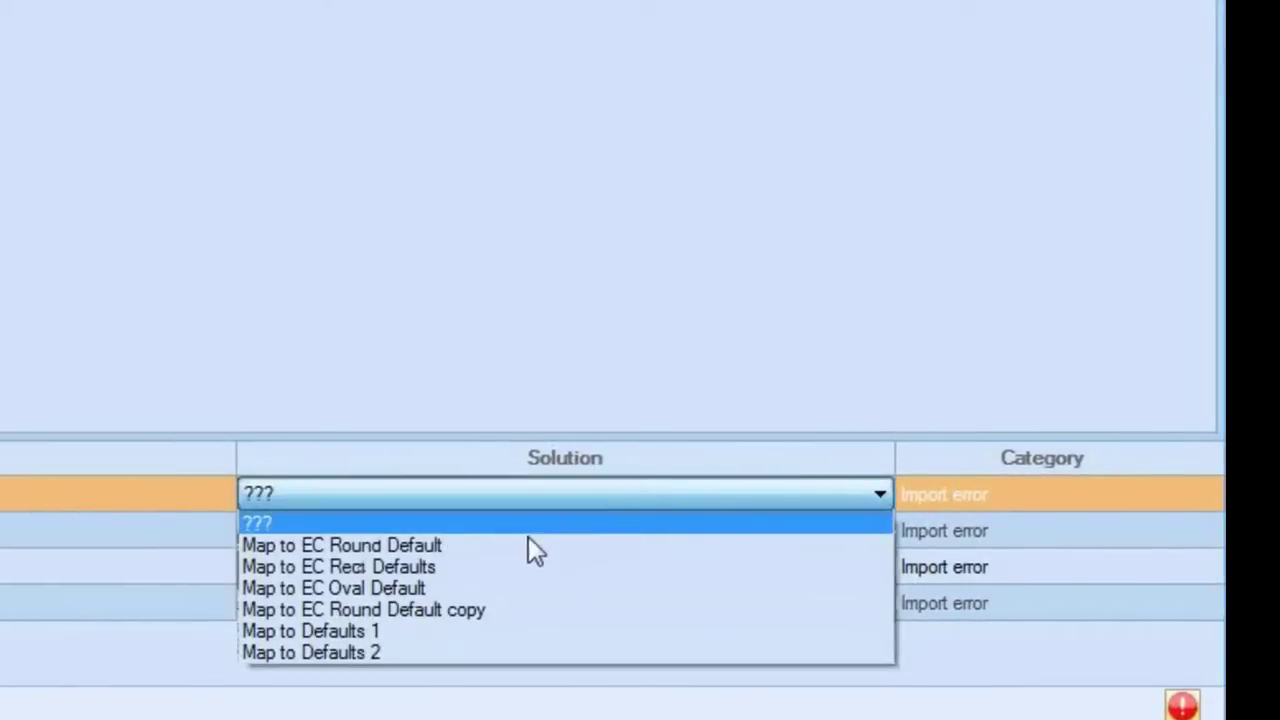
pyautogui.click(370, 567)
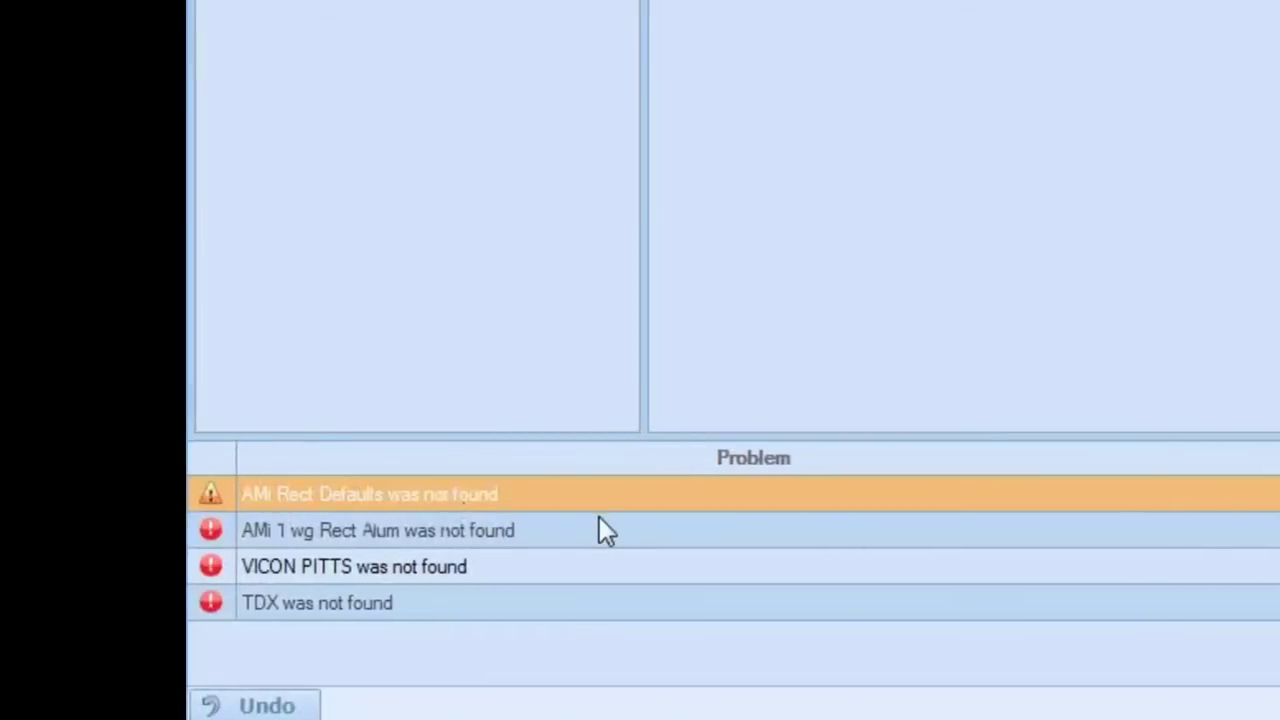
pyautogui.click(526, 531)
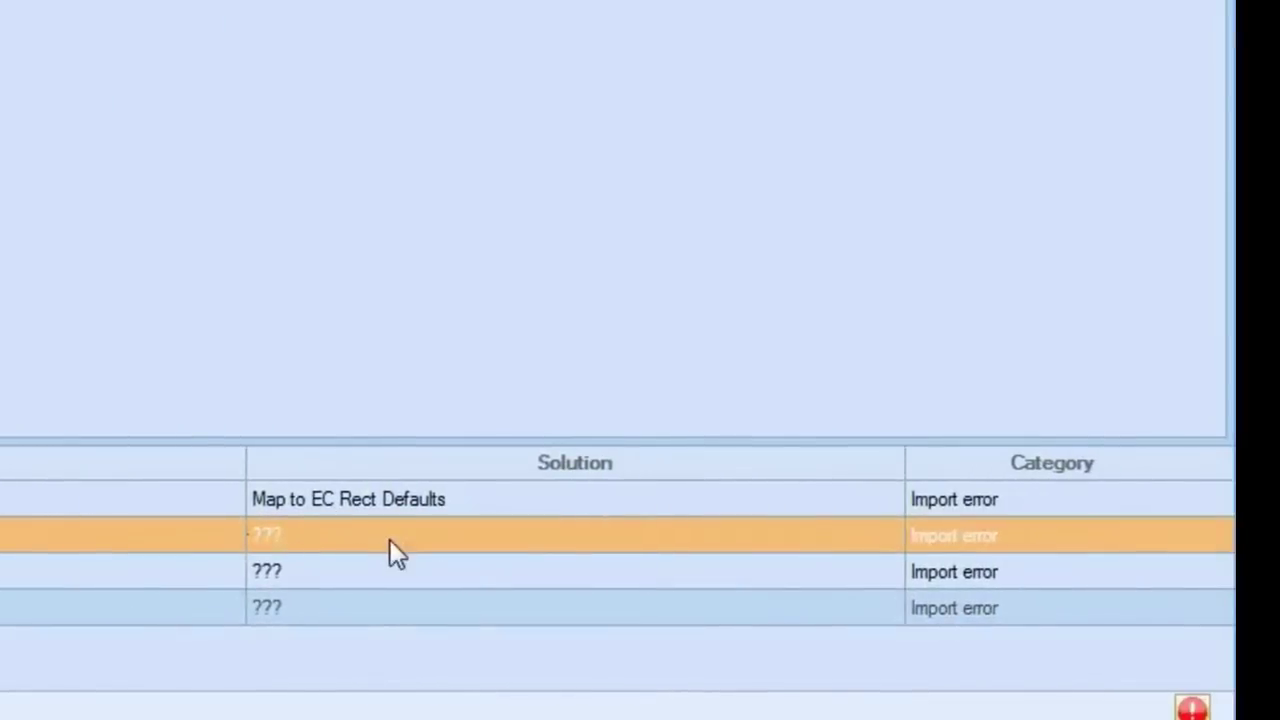
pyautogui.click(389, 541)
pyautogui.click(389, 541)
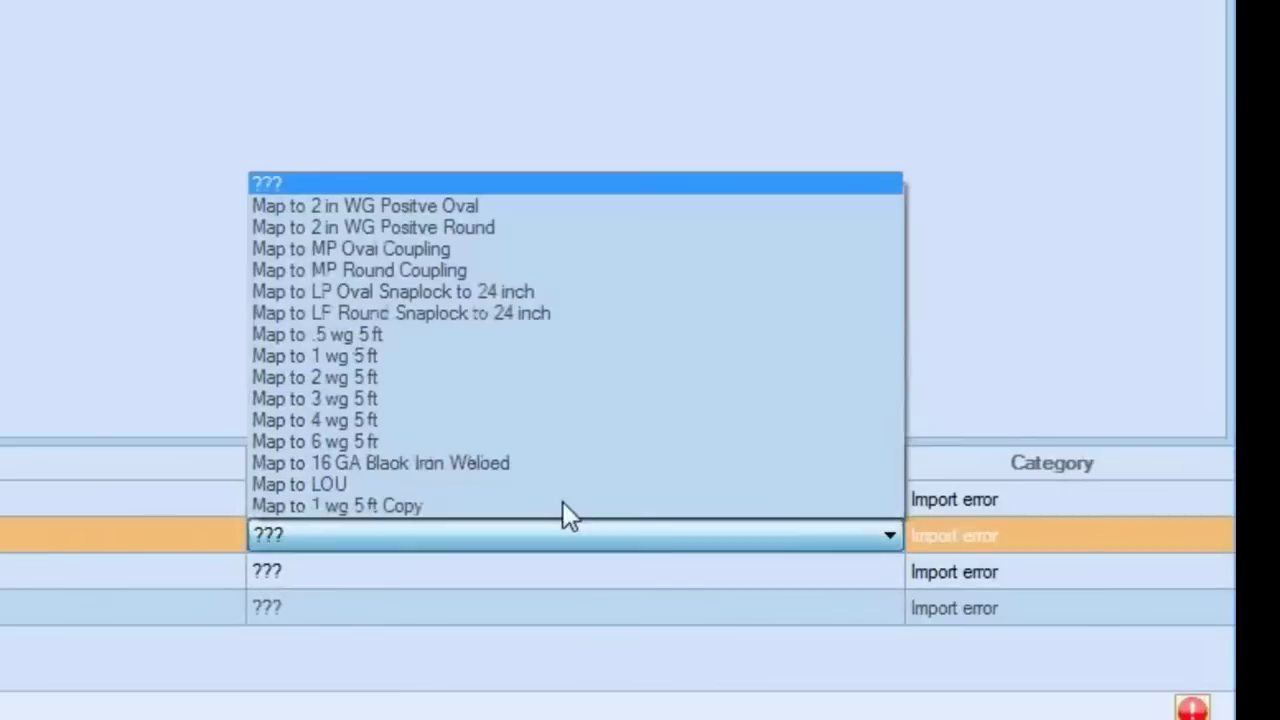
pyautogui.click(365, 356)
# Step: Map VICON PITTS to SM PITTS and TDX to TDC
pyautogui.click(880, 562)
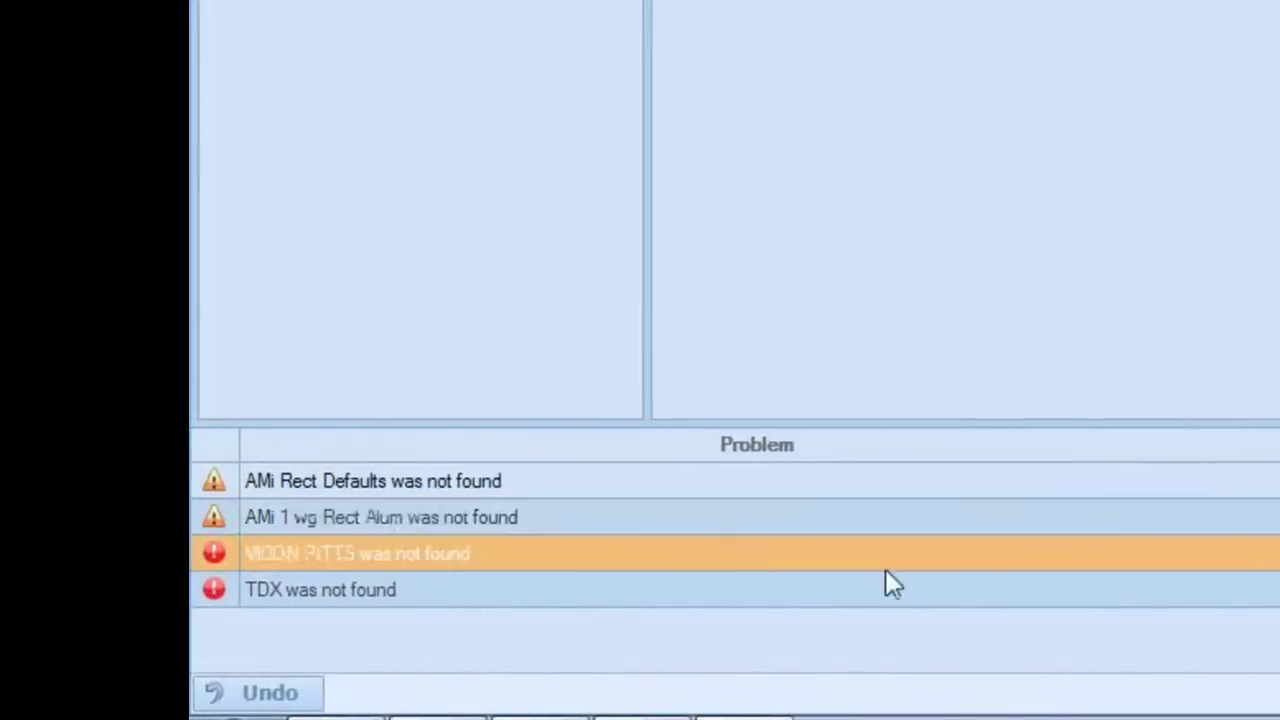
pyautogui.click(685, 563)
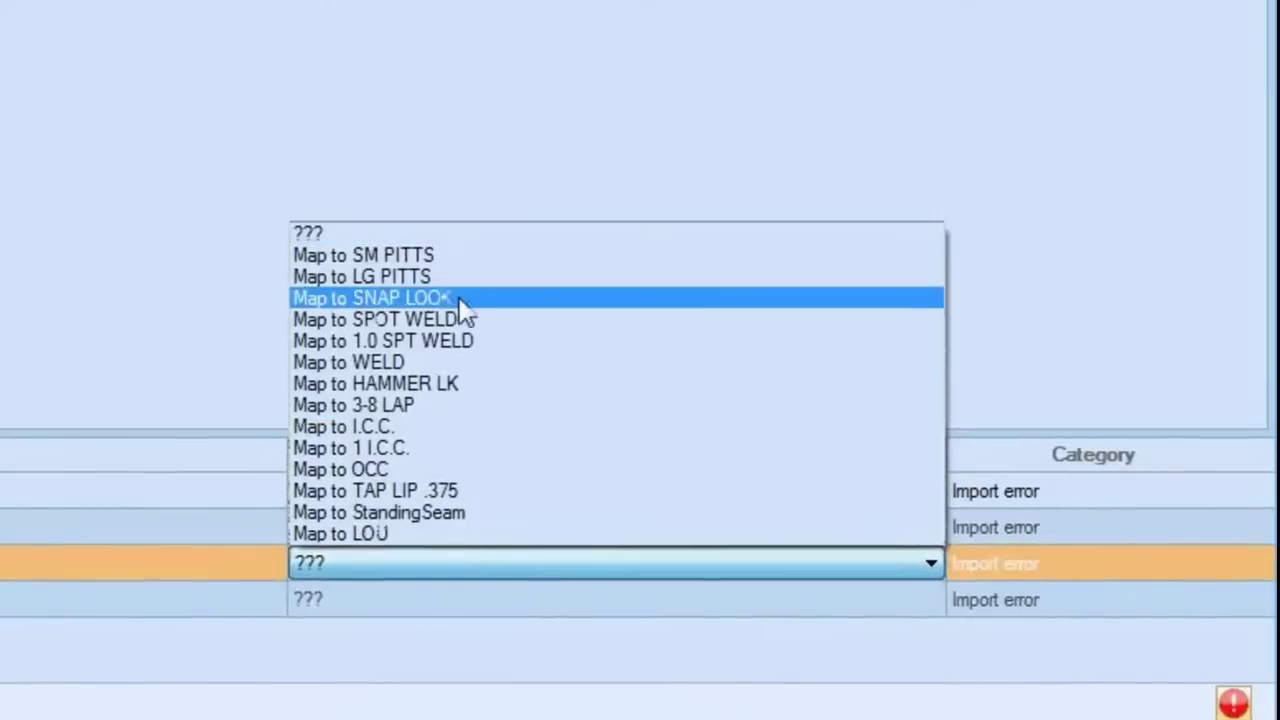
pyautogui.click(400, 256)
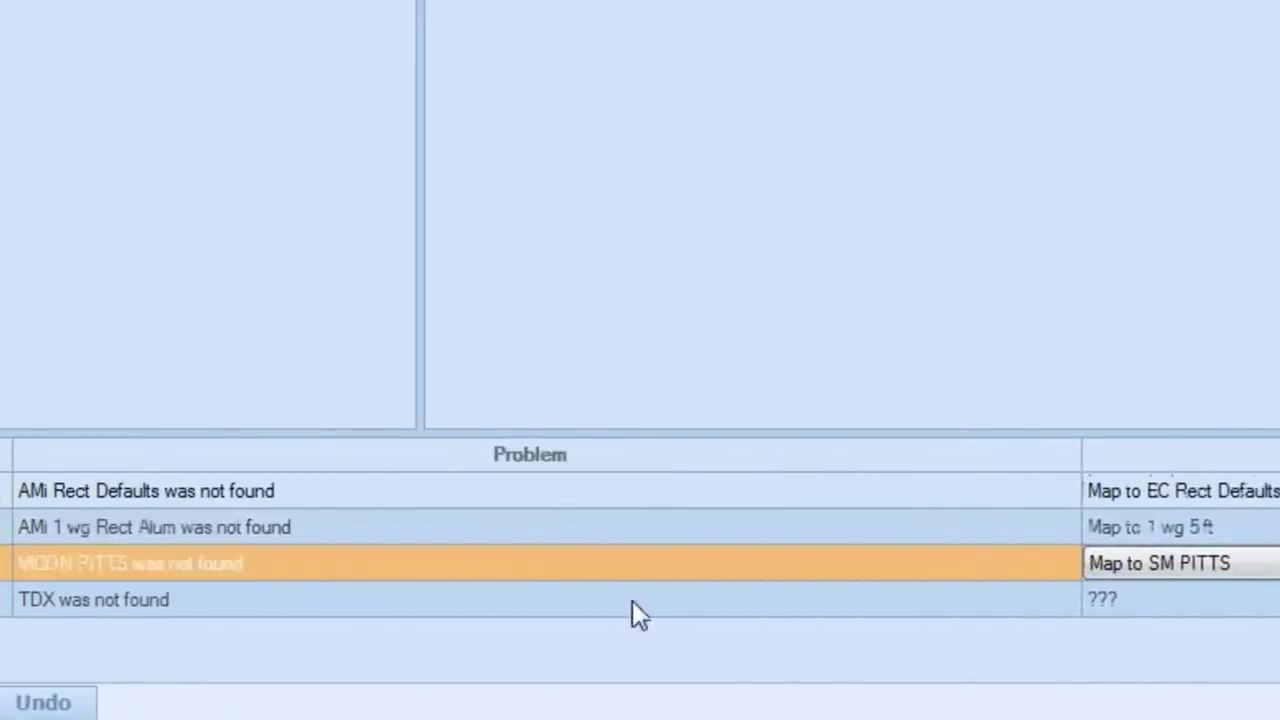
pyautogui.click(858, 601)
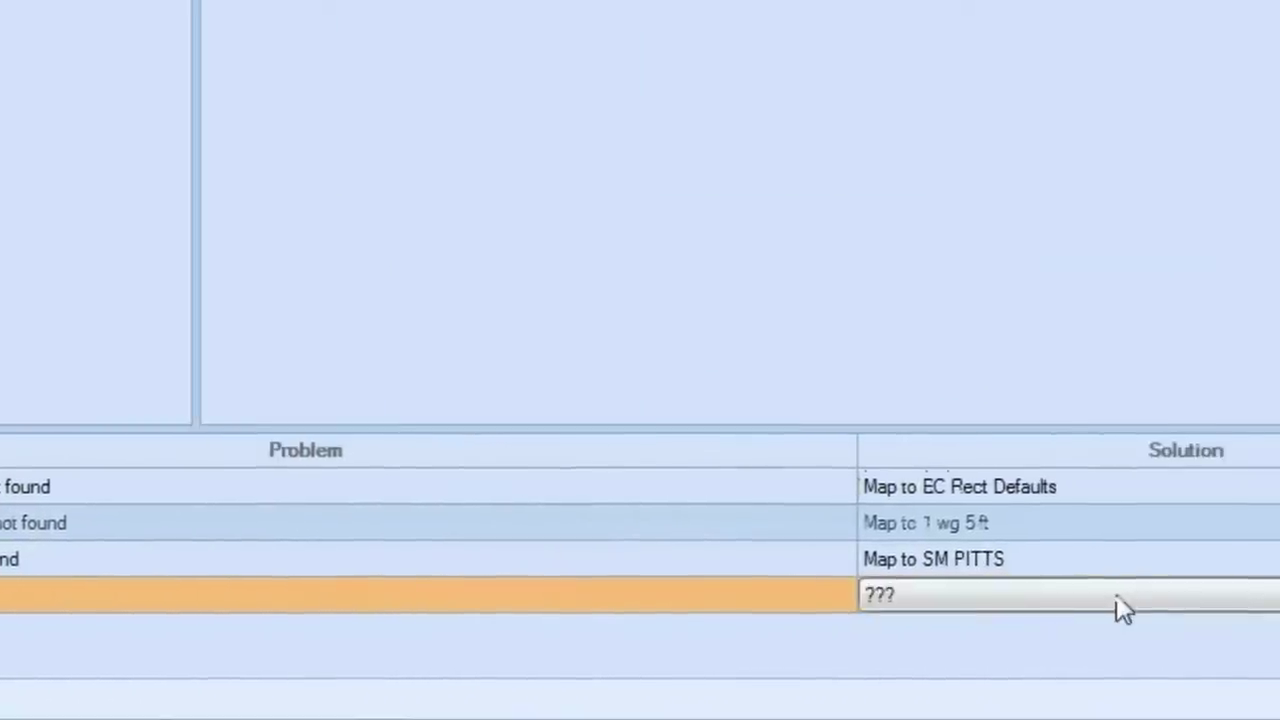
pyautogui.click(531, 600)
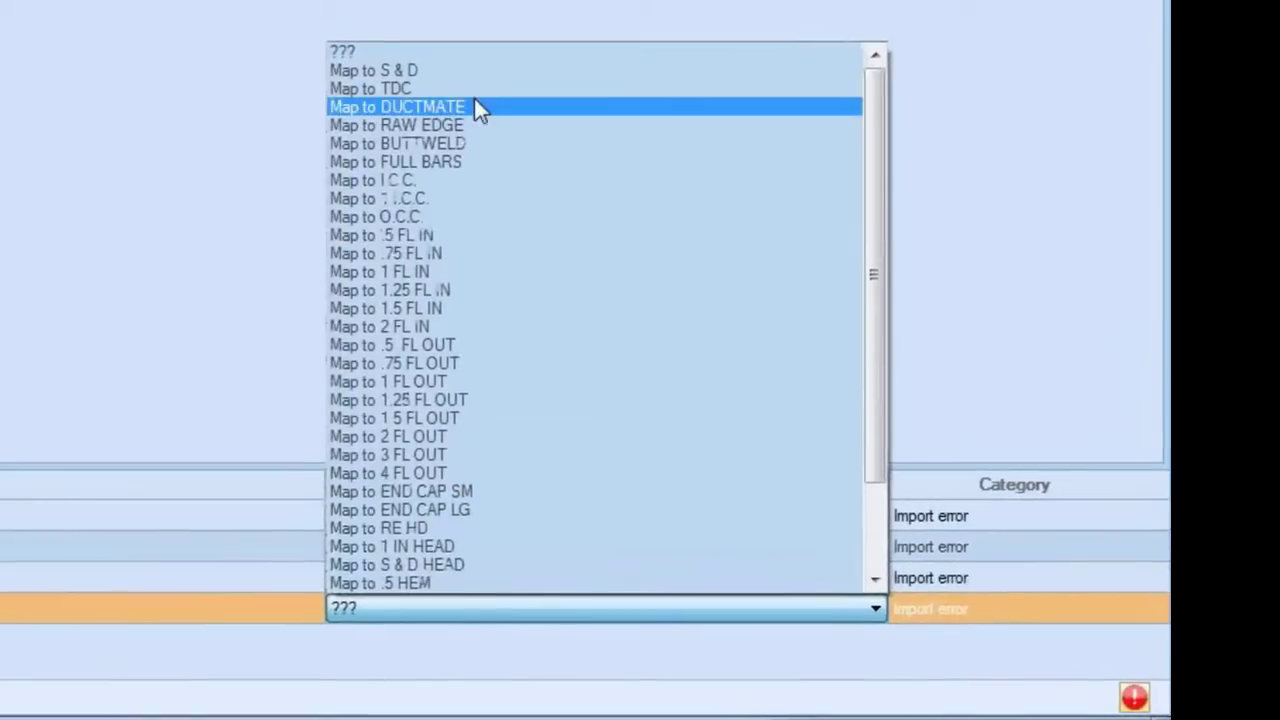
pyautogui.click(426, 64)
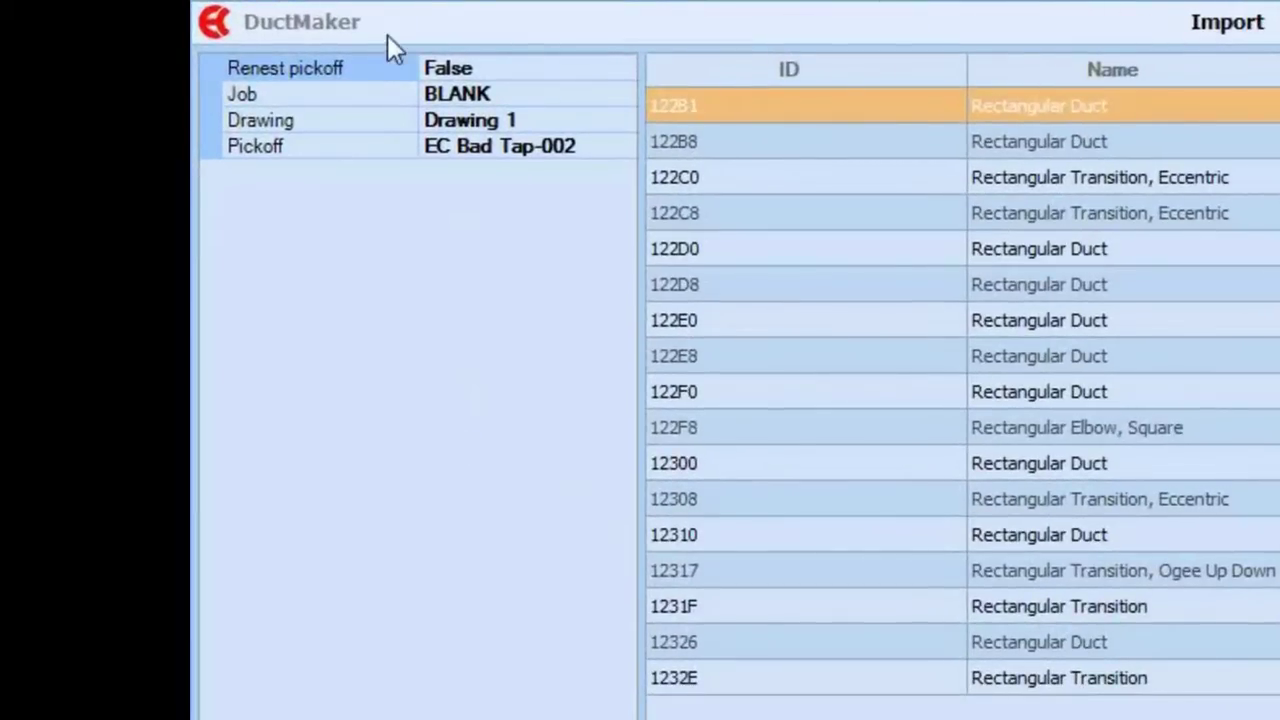
# Step: Set the import's job name to EASTCOAST
pyautogui.click(373, 93)
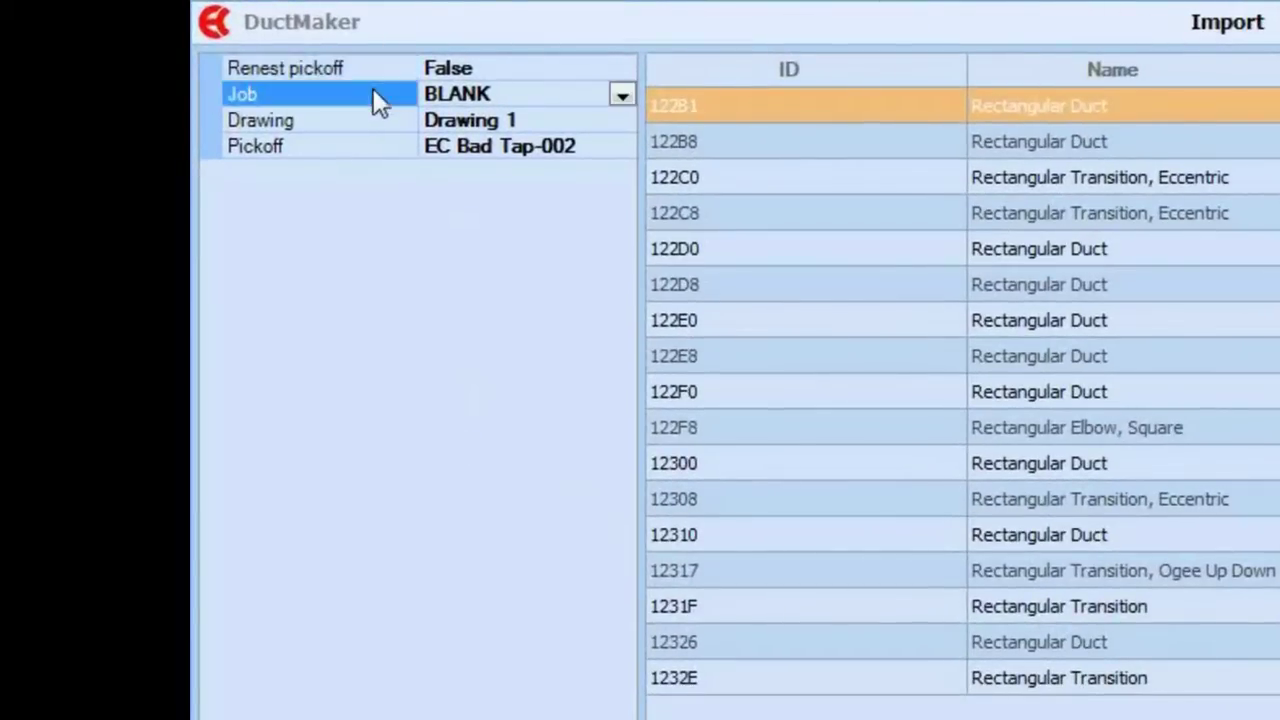
pyautogui.click(620, 97)
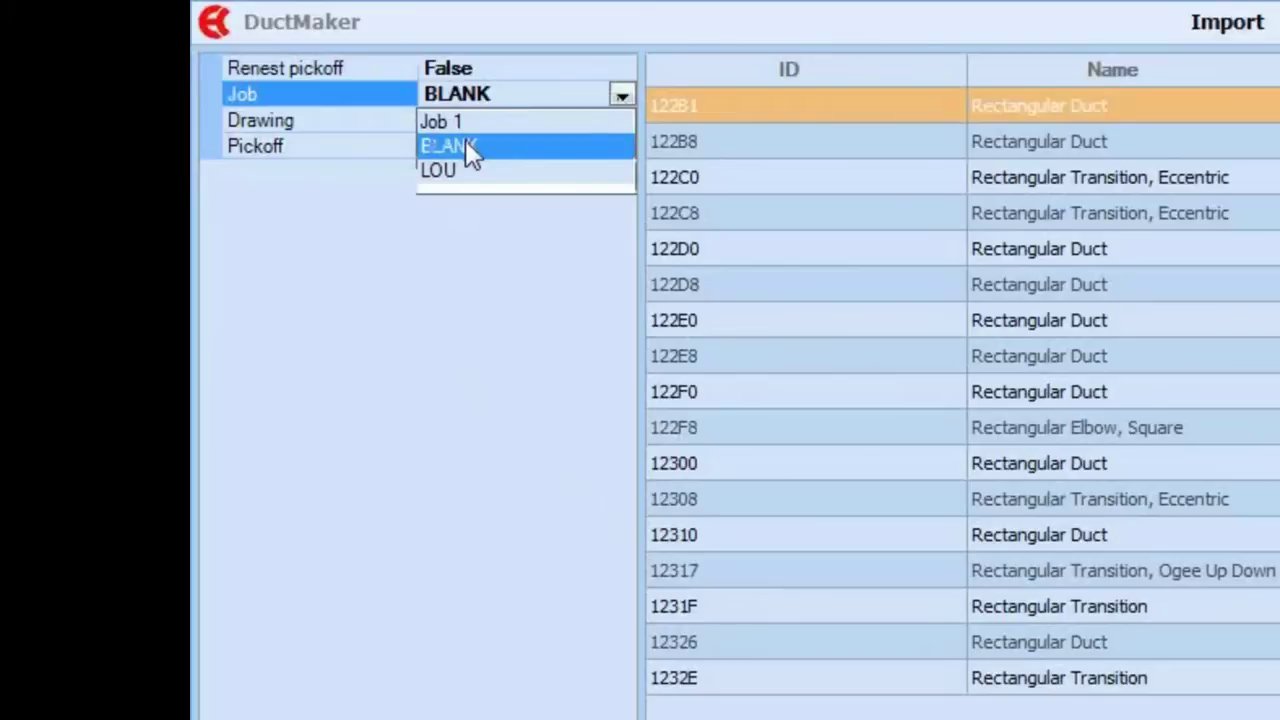
pyautogui.click(496, 94)
pyautogui.scroll(-1, 498, 94)
pyautogui.scroll(2, 498, 94)
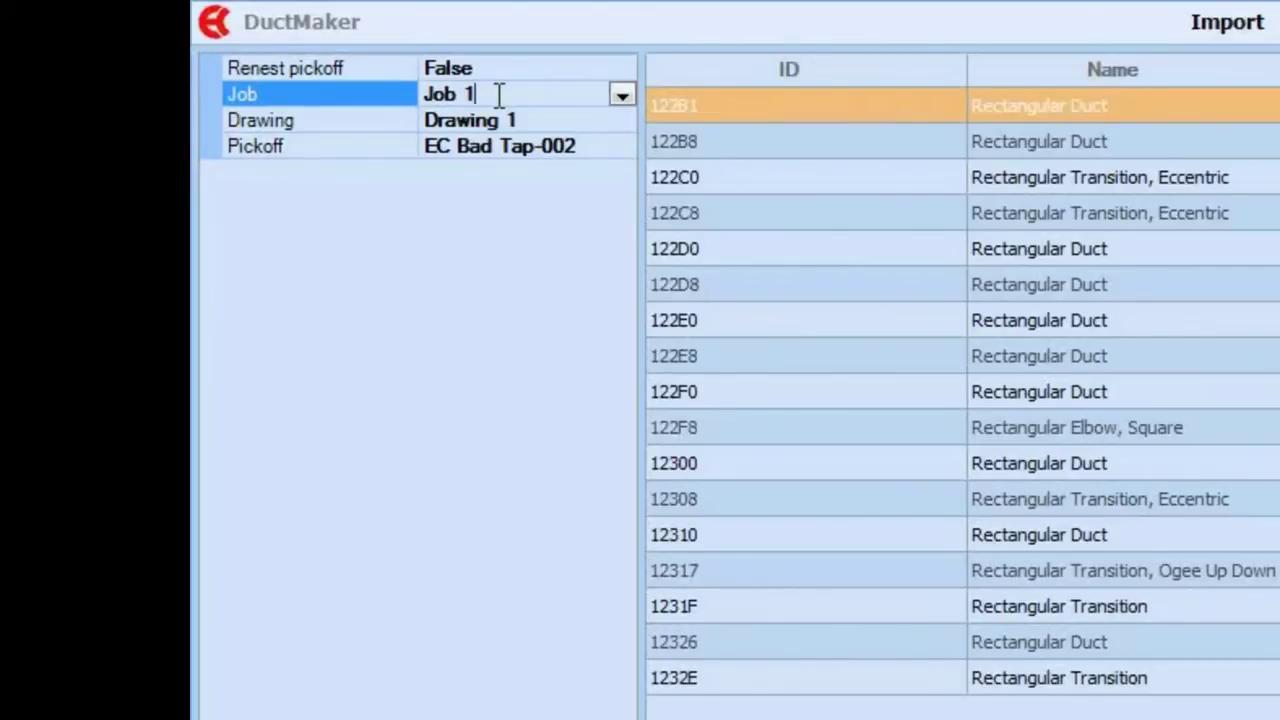
pyautogui.press('BackSpace')
pyautogui.press('BackSpace')
pyautogui.press('BackSpace')
pyautogui.press('BackSpace')
pyautogui.press('BackSpace')
pyautogui.write('EAST')
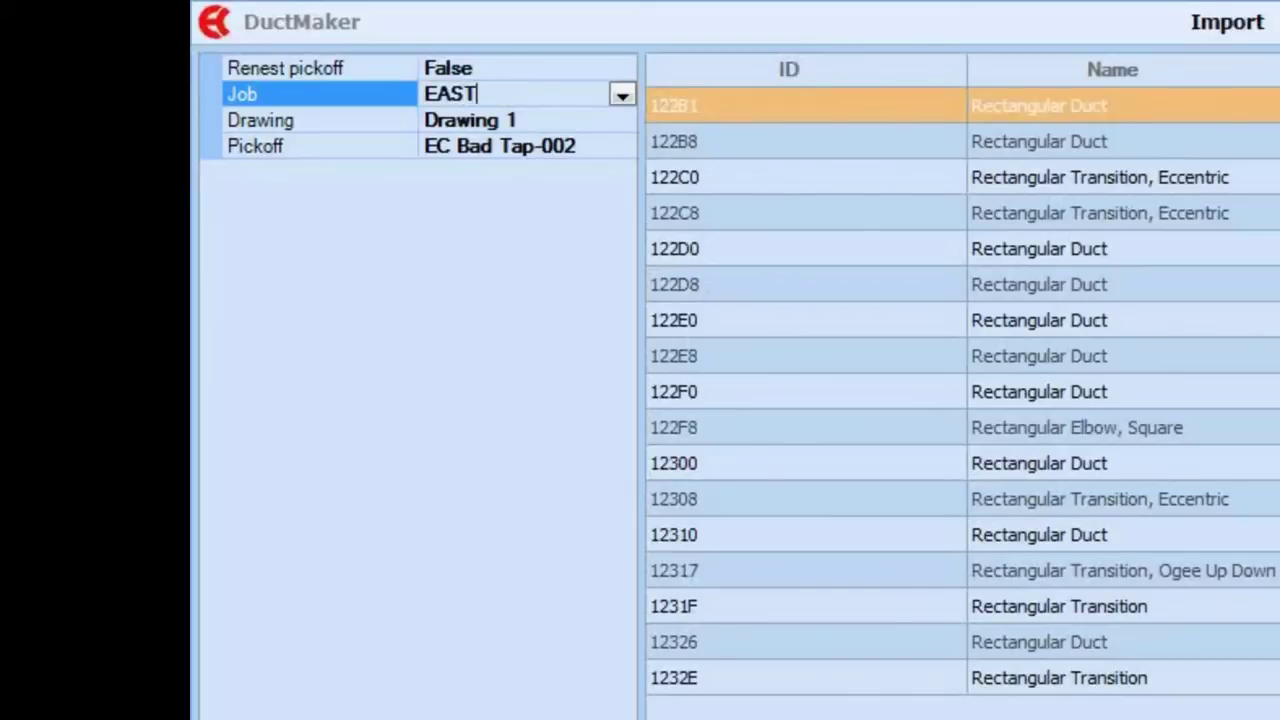
pyautogui.write('COAST')
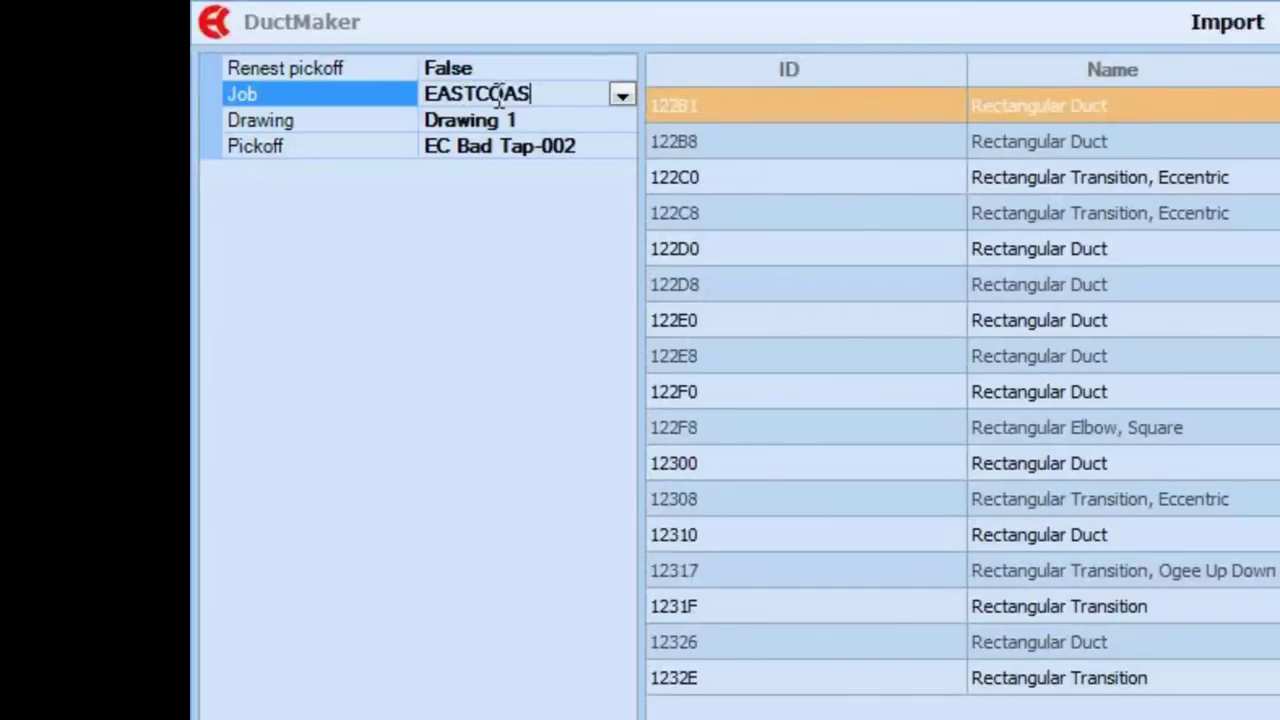
pyautogui.click(560, 120)
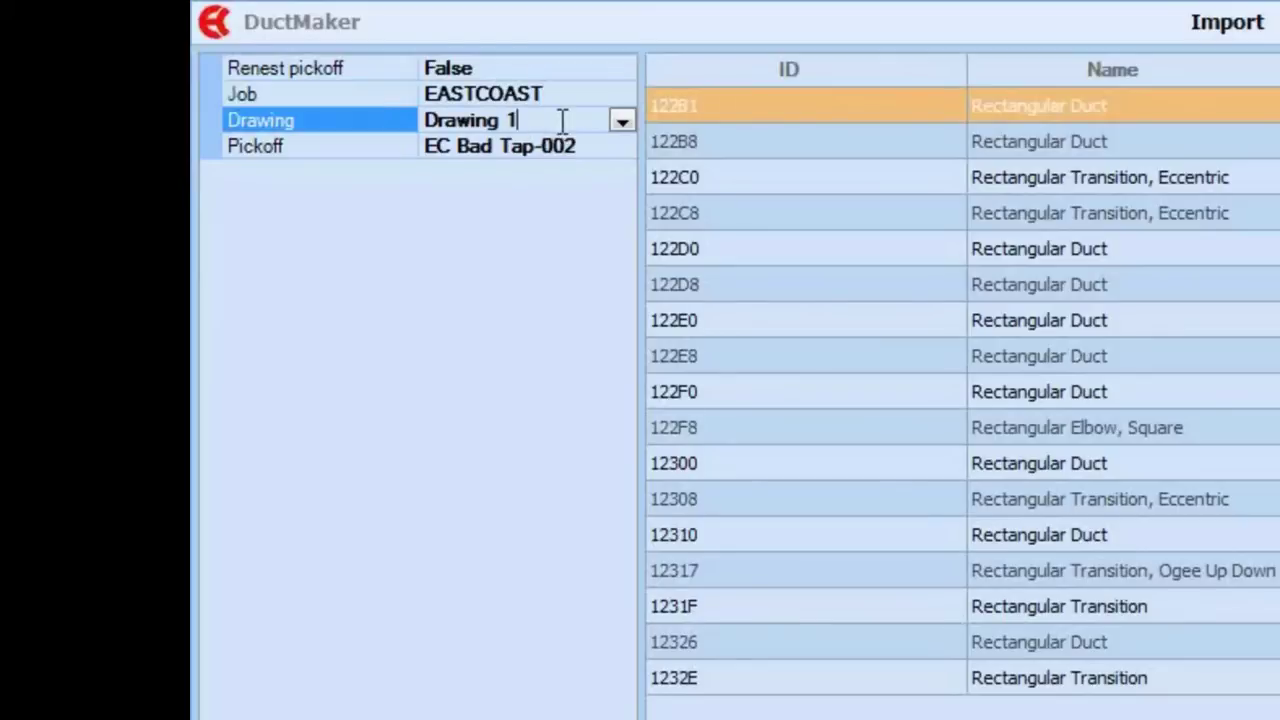
# Step: Set the drawing name to JOB
pyautogui.click(623, 120)
pyautogui.click(571, 126)
pyautogui.click(574, 126)
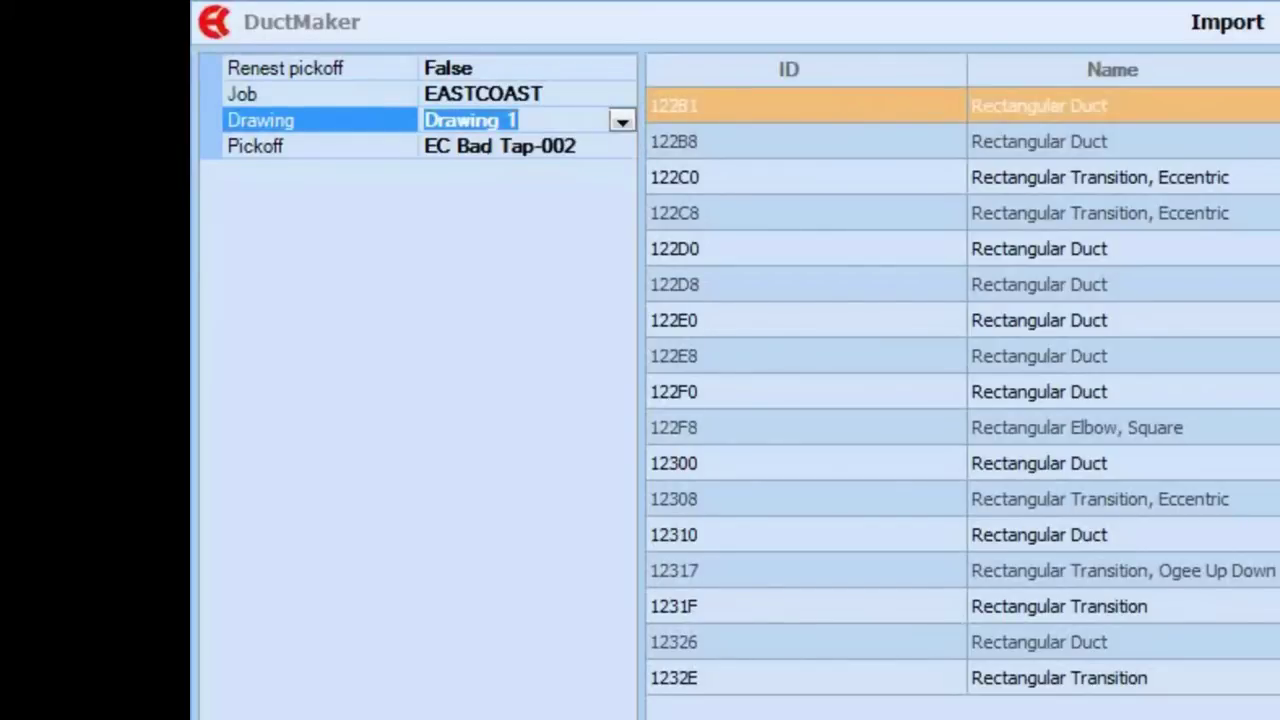
pyautogui.write('JOB')
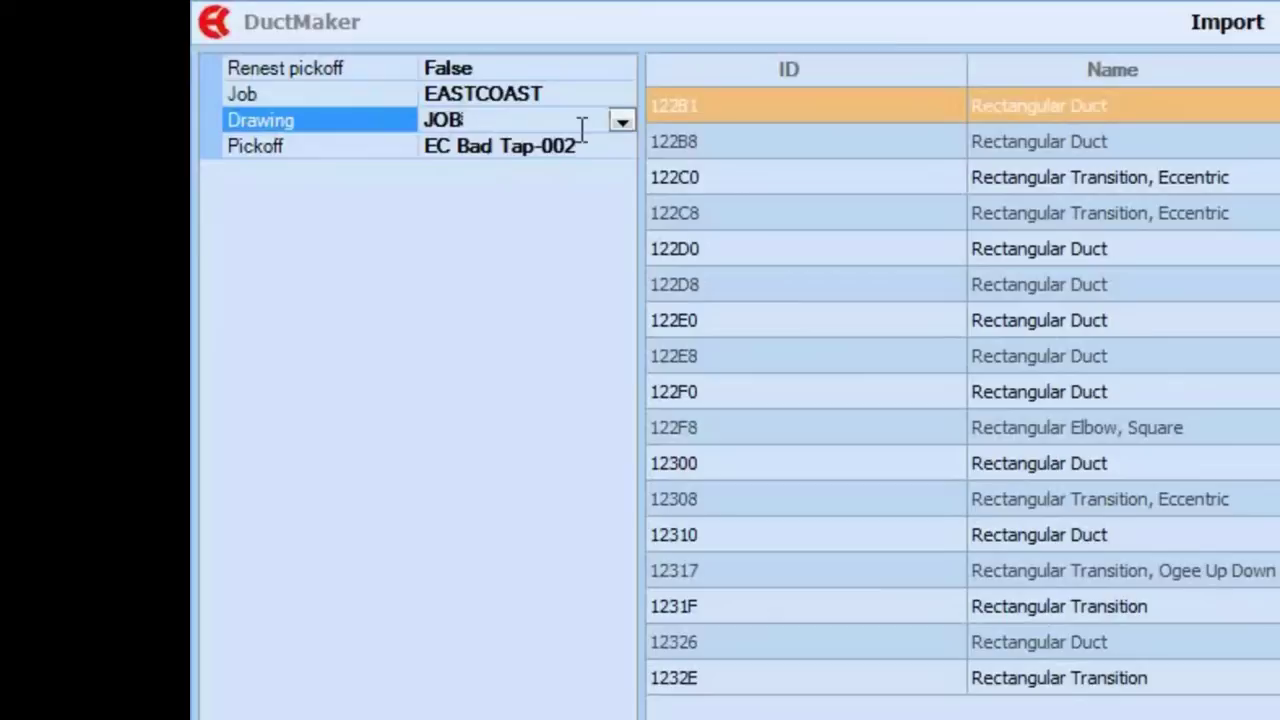
pyautogui.click(620, 140)
# Step: Replace the pickoff name EC Bad Tap-002 with 001
pyautogui.click(622, 147)
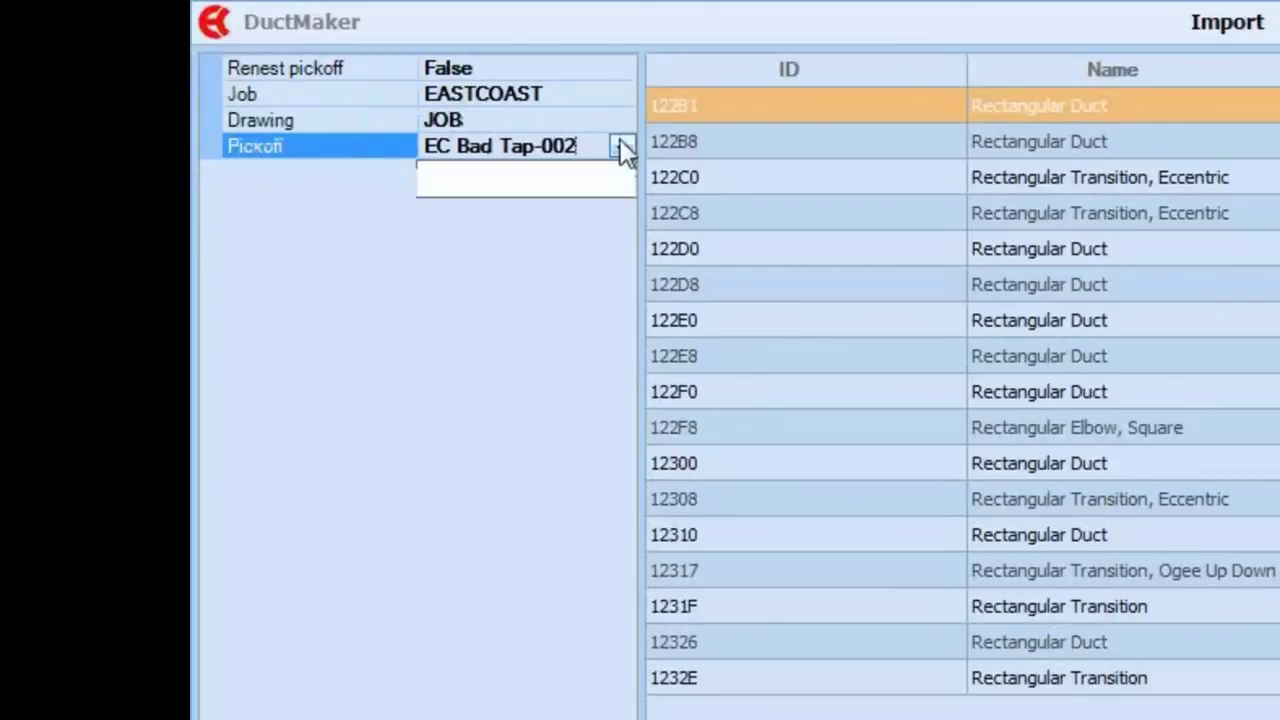
pyautogui.click(477, 194)
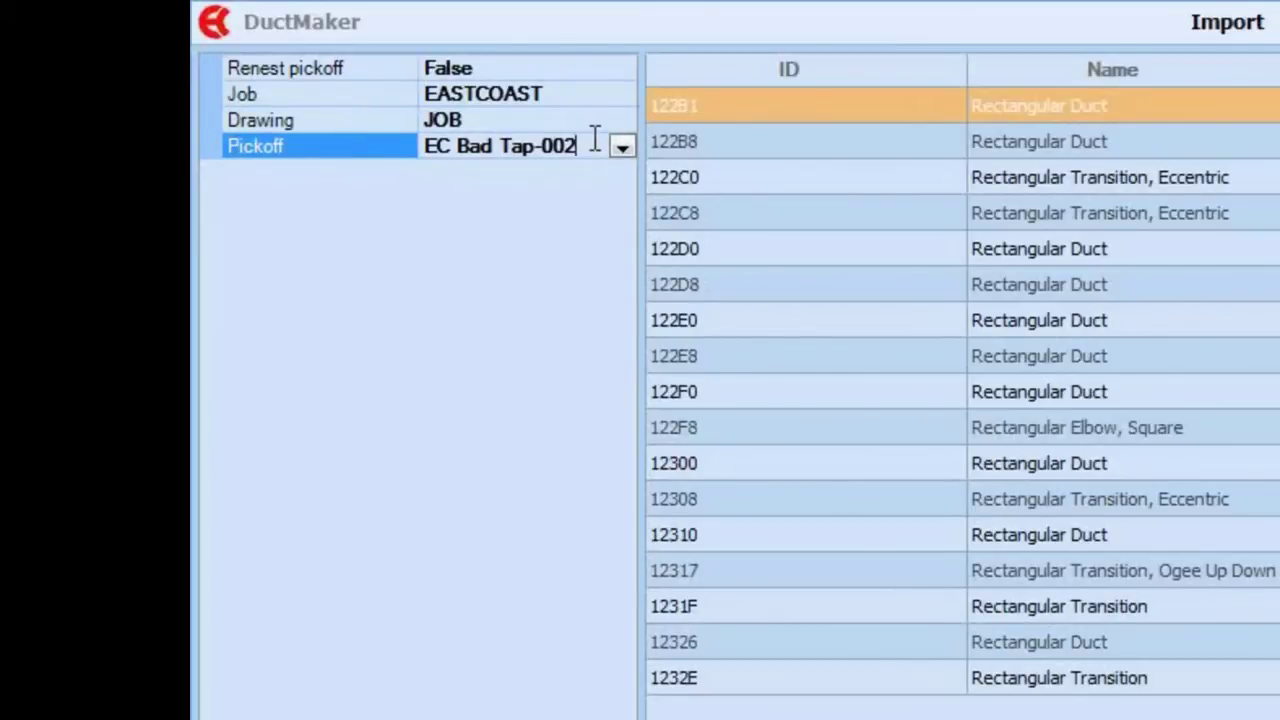
pyautogui.hotkey('ctrl', 'a')
pyautogui.write('001')
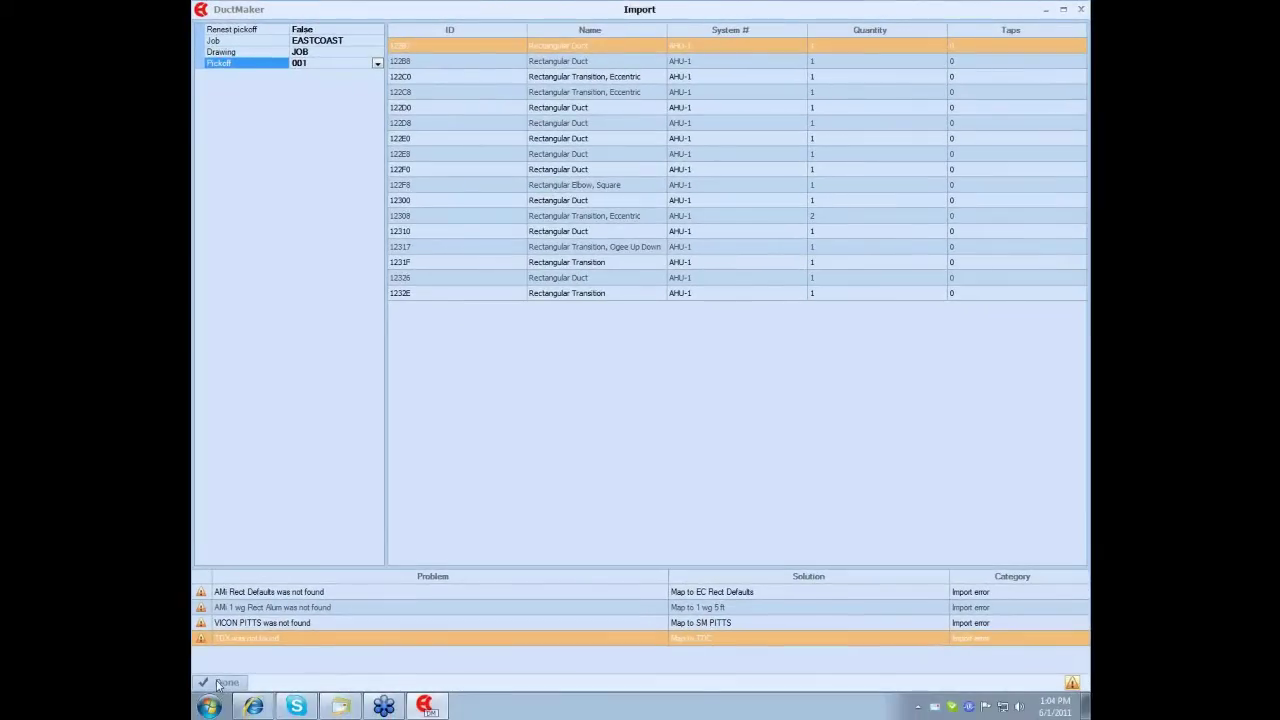
# Step: Finish the import into EASTCOAST \ JOB \ 001 and select fitting 015, the eccentric transition
pyautogui.click(222, 683)
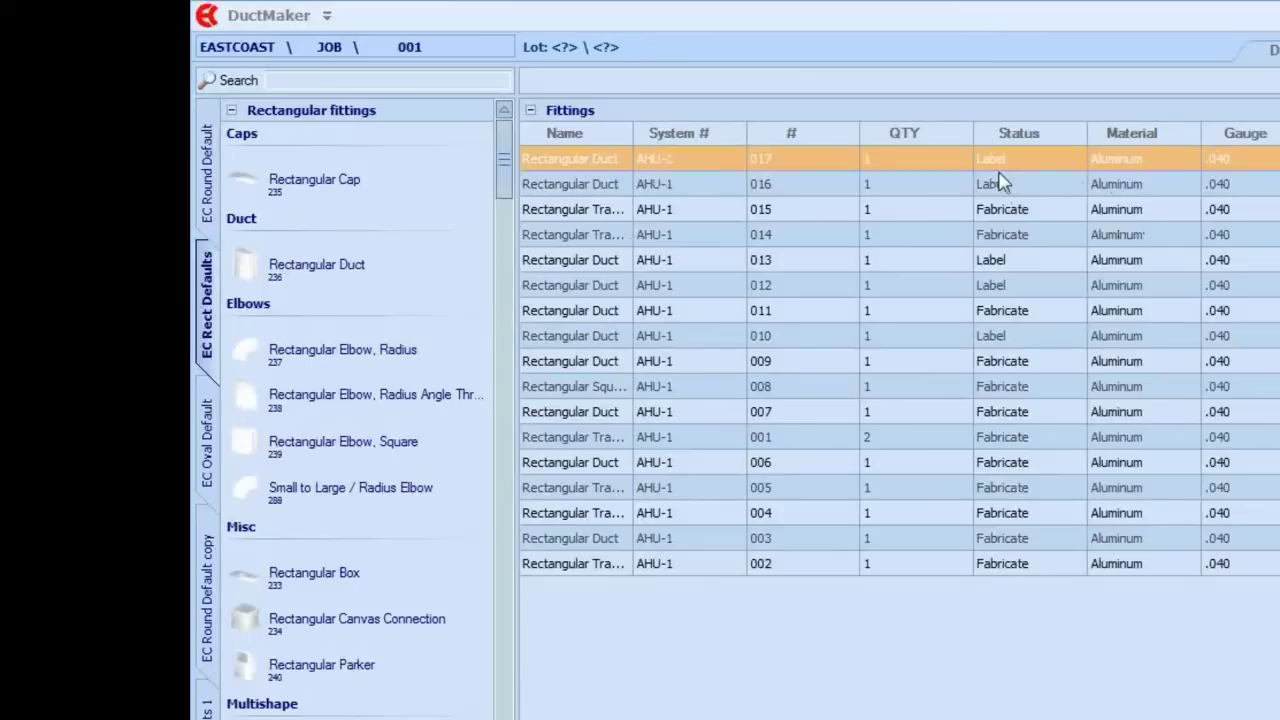
pyautogui.click(592, 218)
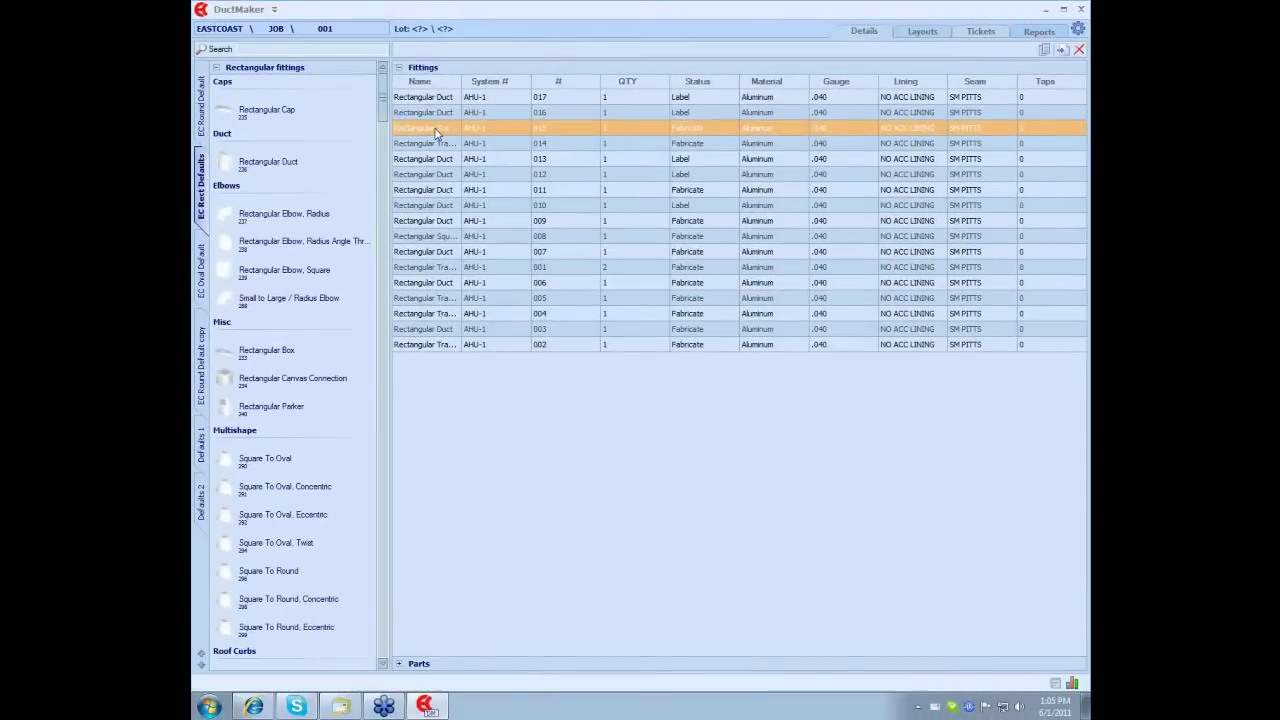
# Step: Change fitting 015's material to Galvanized and gauge to 20, then save the changes
pyautogui.doubleClick(493, 159)
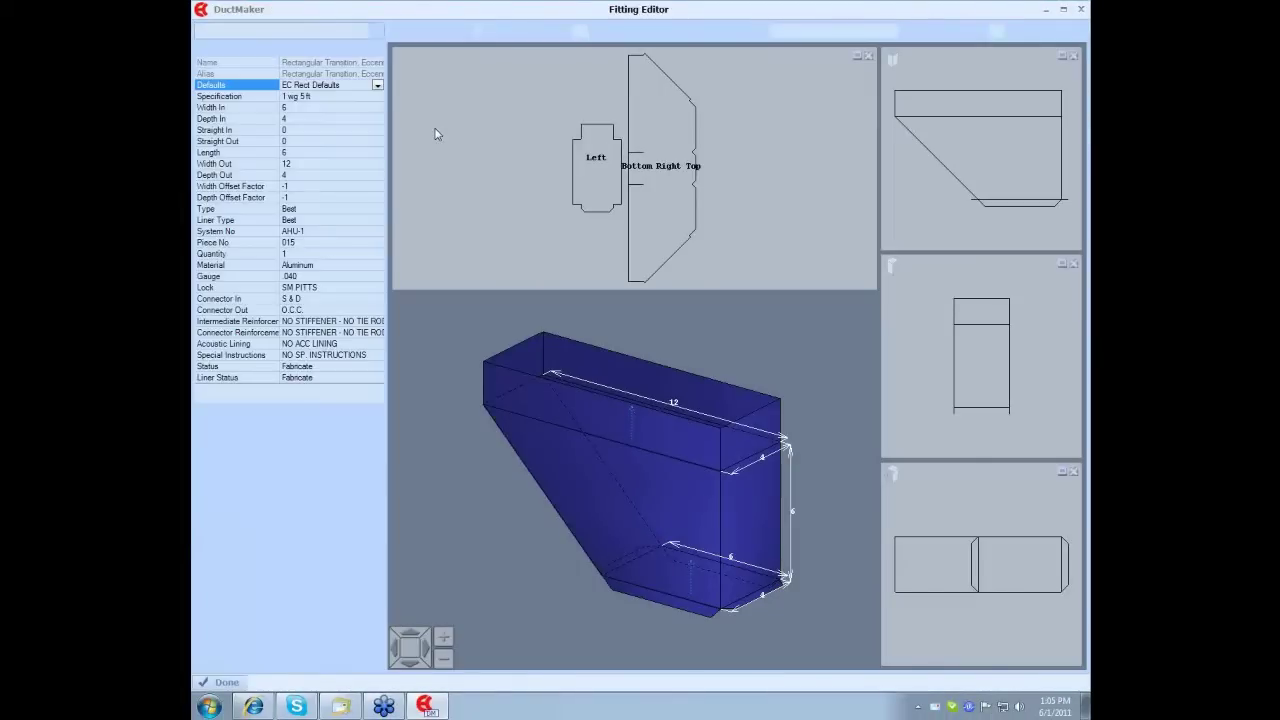
pyautogui.moveTo(608, 445); pyautogui.dragTo(681, 333)
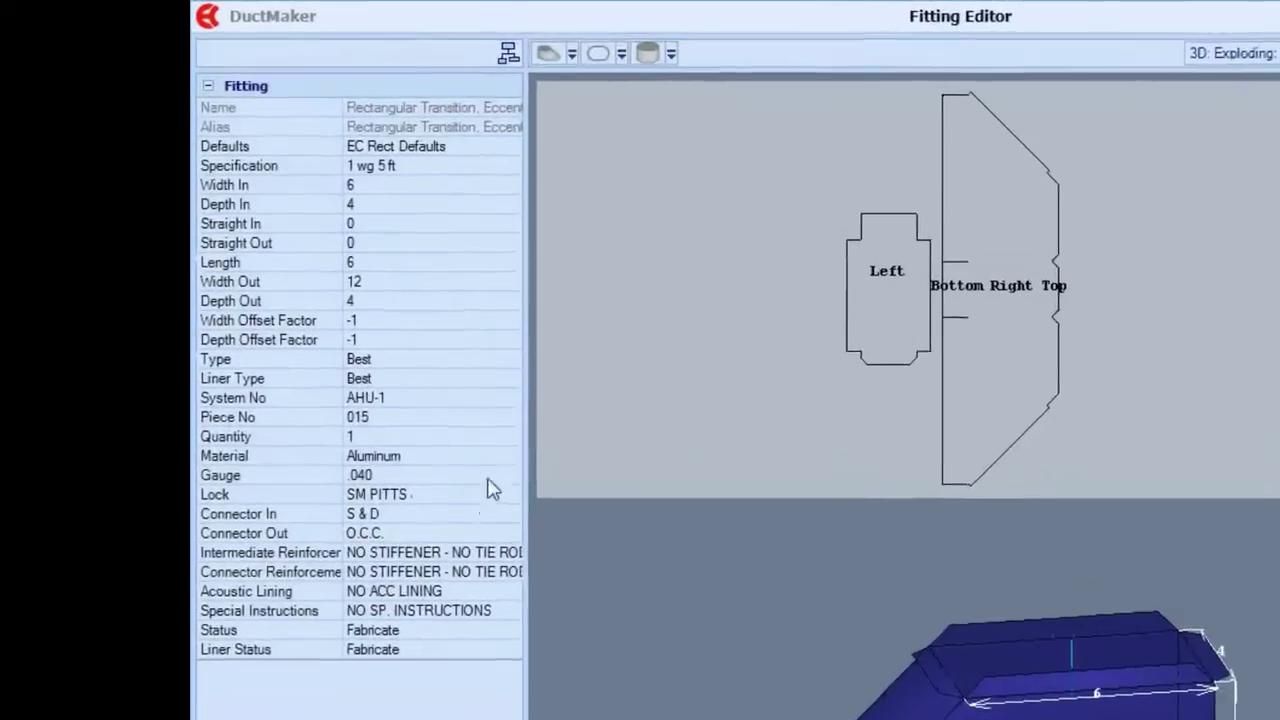
pyautogui.click(510, 460)
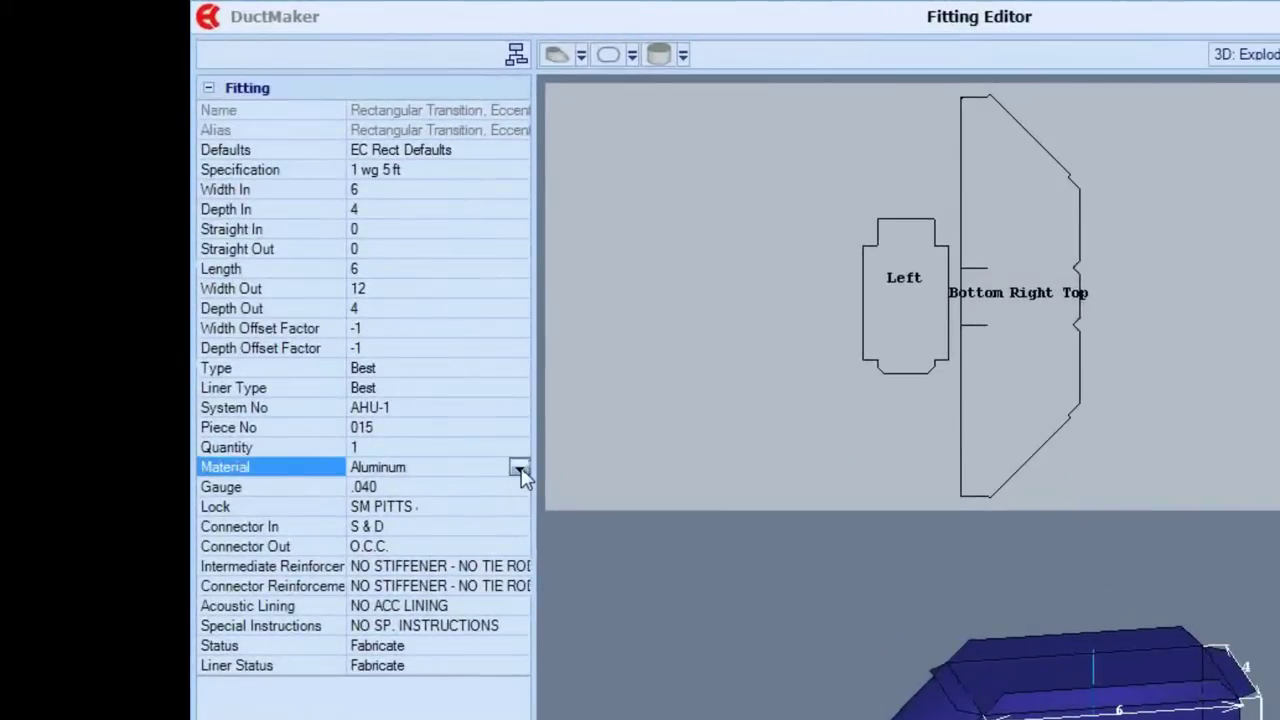
pyautogui.click(511, 457)
pyautogui.click(408, 492)
pyautogui.click(486, 487)
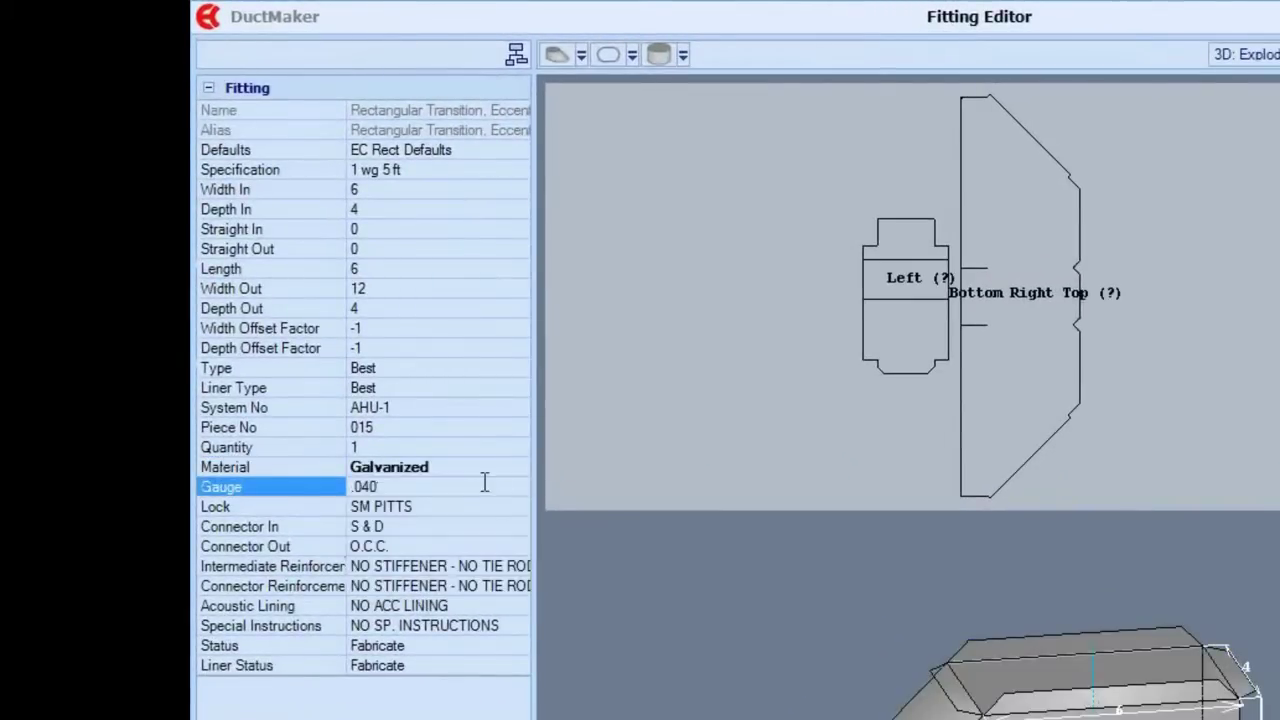
pyautogui.click(517, 487)
pyautogui.click(366, 583)
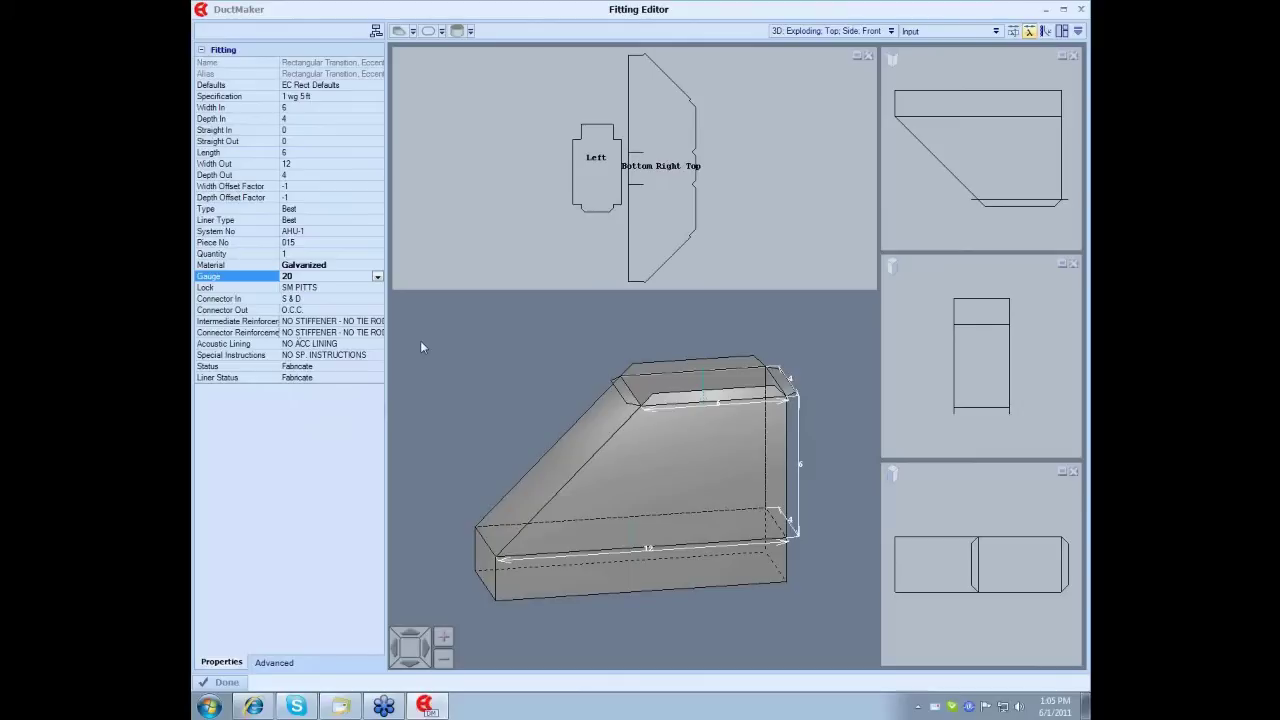
pyautogui.click(226, 682)
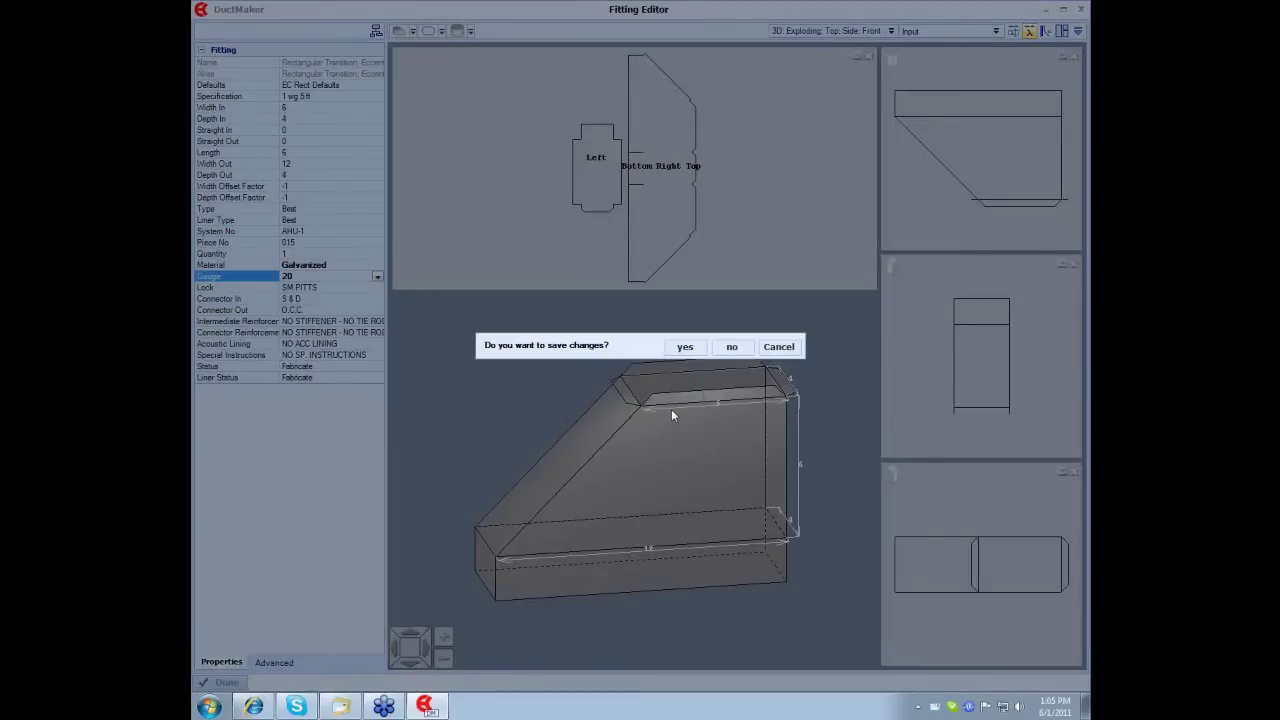
pyautogui.press('Return')
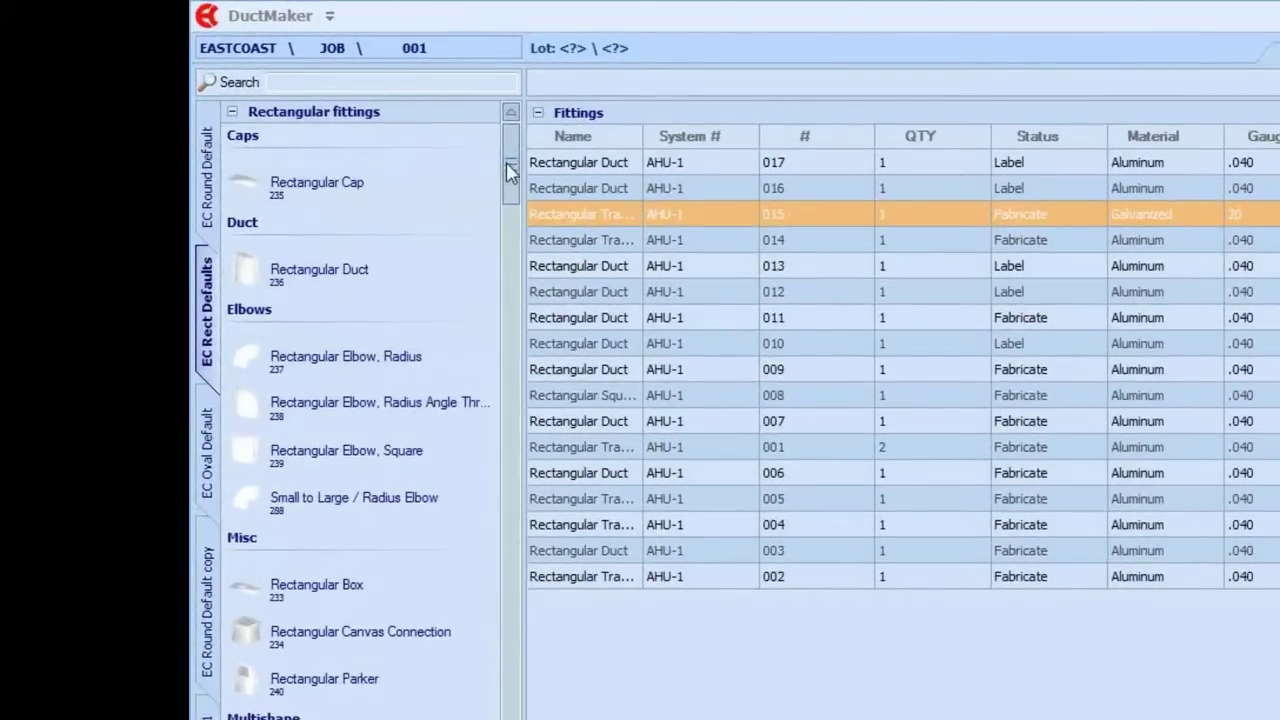
# Step: Add a Rectangular Elbow, Radius from the EC Rect Defaults library to the job's fittings
pyautogui.moveTo(510, 172); pyautogui.dragTo(505, 245)
pyautogui.click(333, 256)
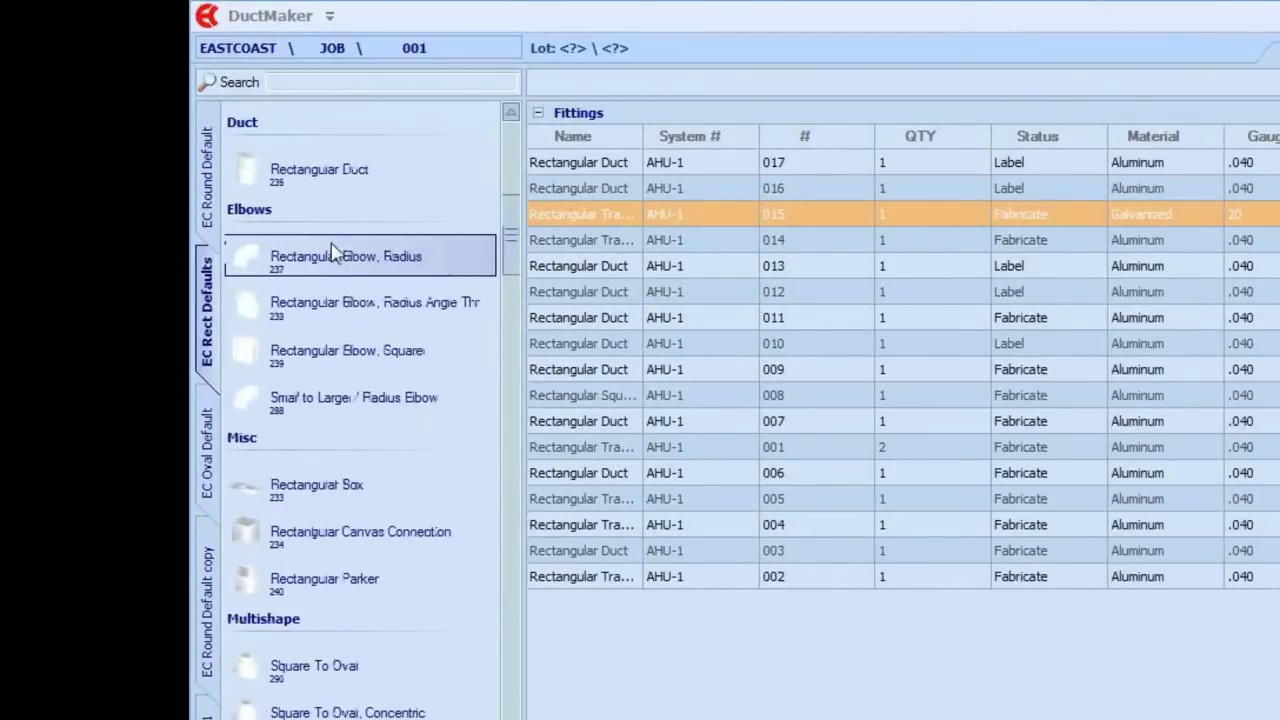
pyautogui.moveTo(333, 256); pyautogui.dragTo(890, 685)
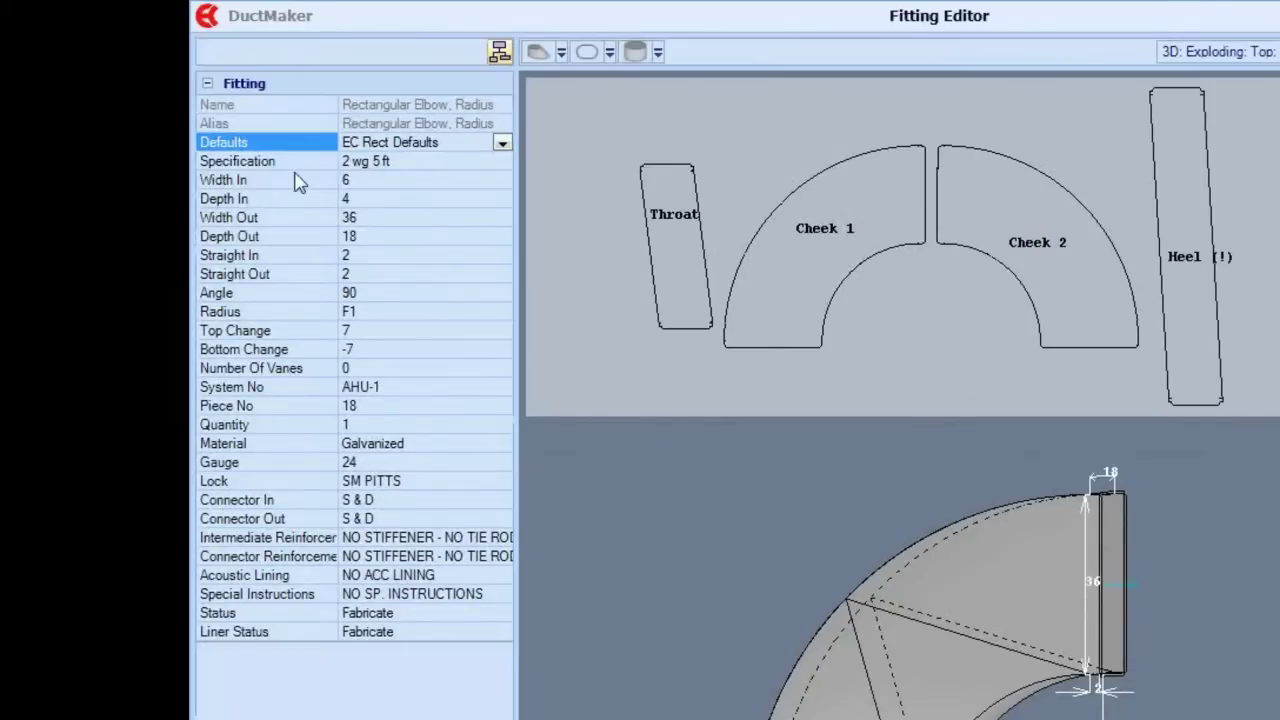
# Step: Size the new radius elbow's inlet to Width In 24 and Depth In 12
pyautogui.click(268, 180)
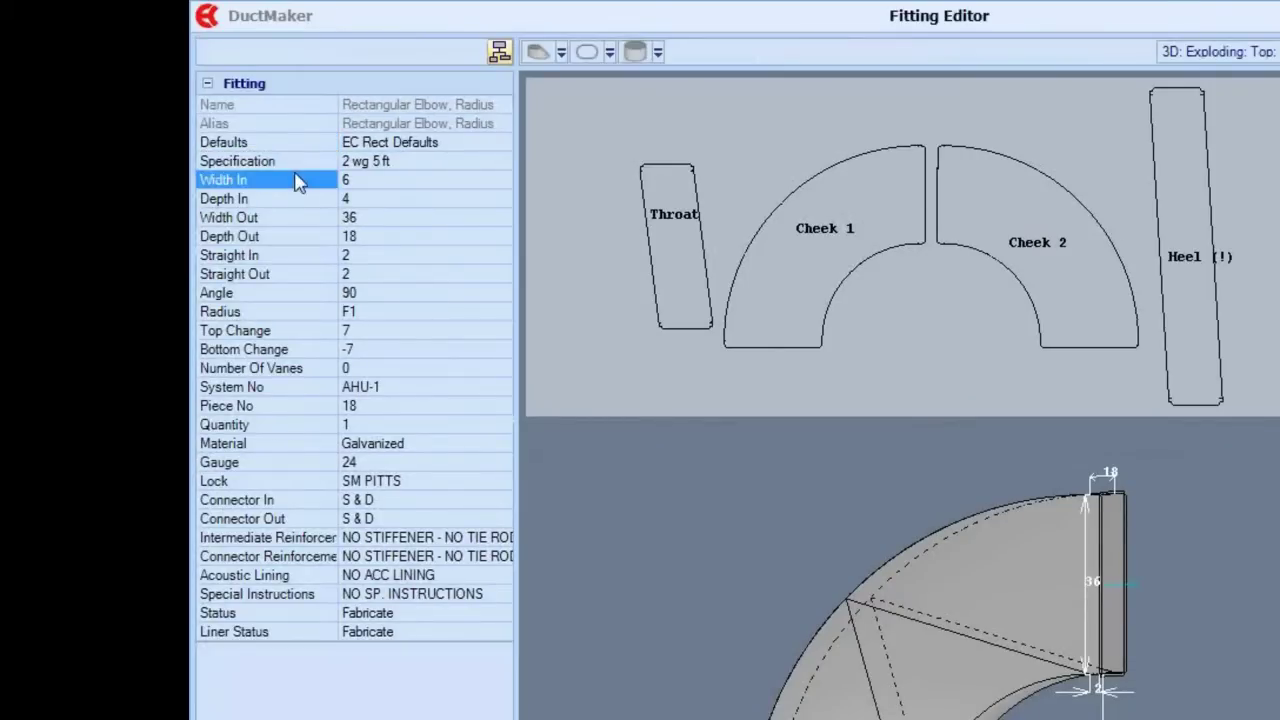
pyautogui.write('24')
pyautogui.press('Return')
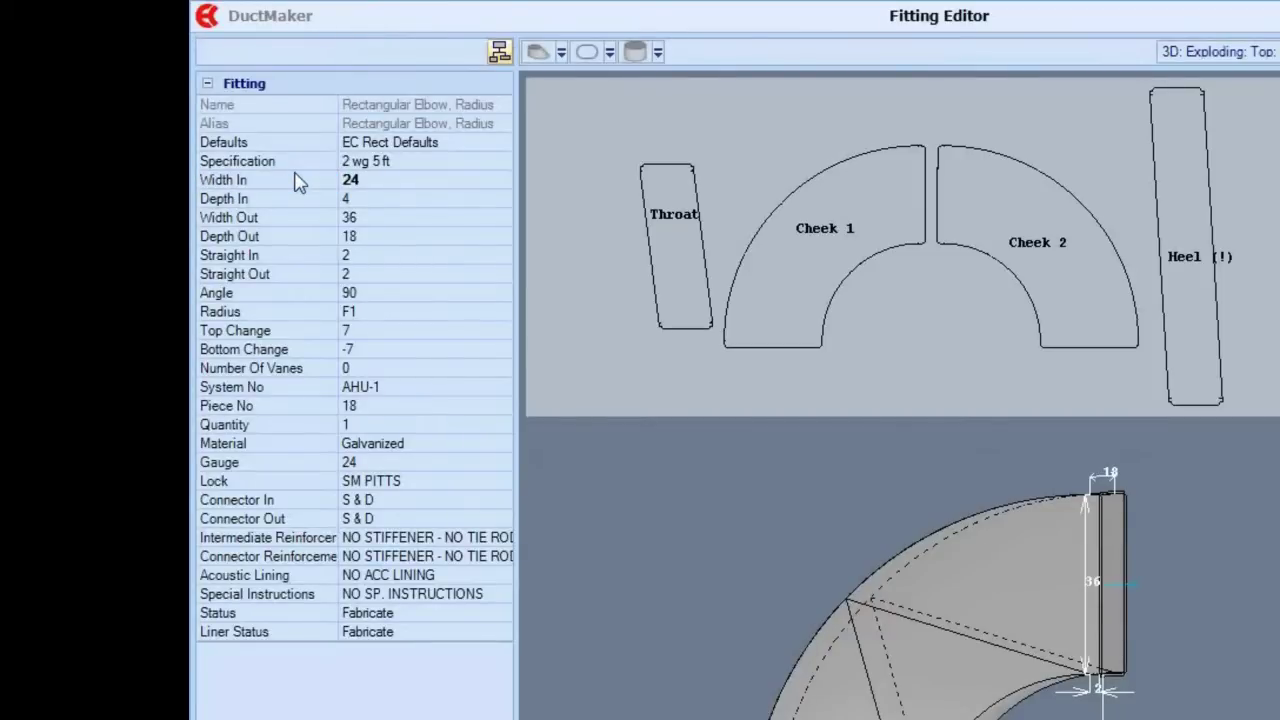
pyautogui.click(287, 200)
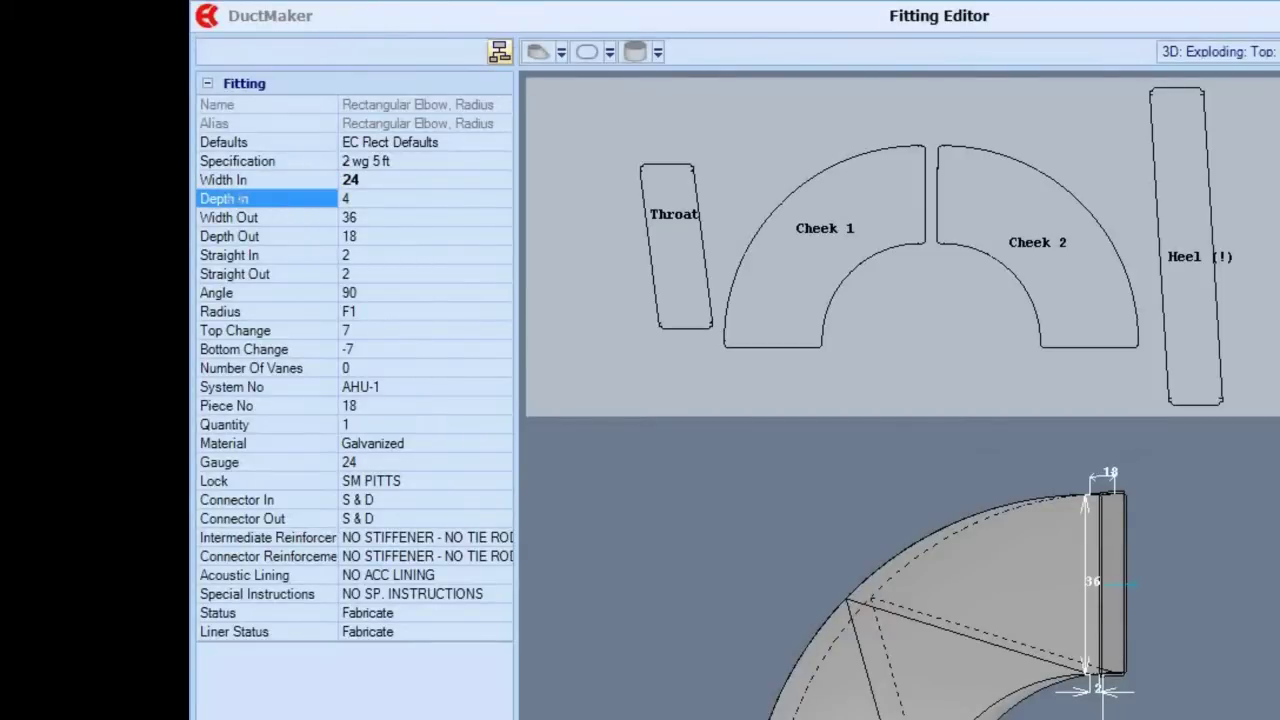
pyautogui.write('12')
pyautogui.press('Return')
# Step: Set the outlet to Width Out 20 and Depth Out 10, then create the fitting
pyautogui.click(283, 214)
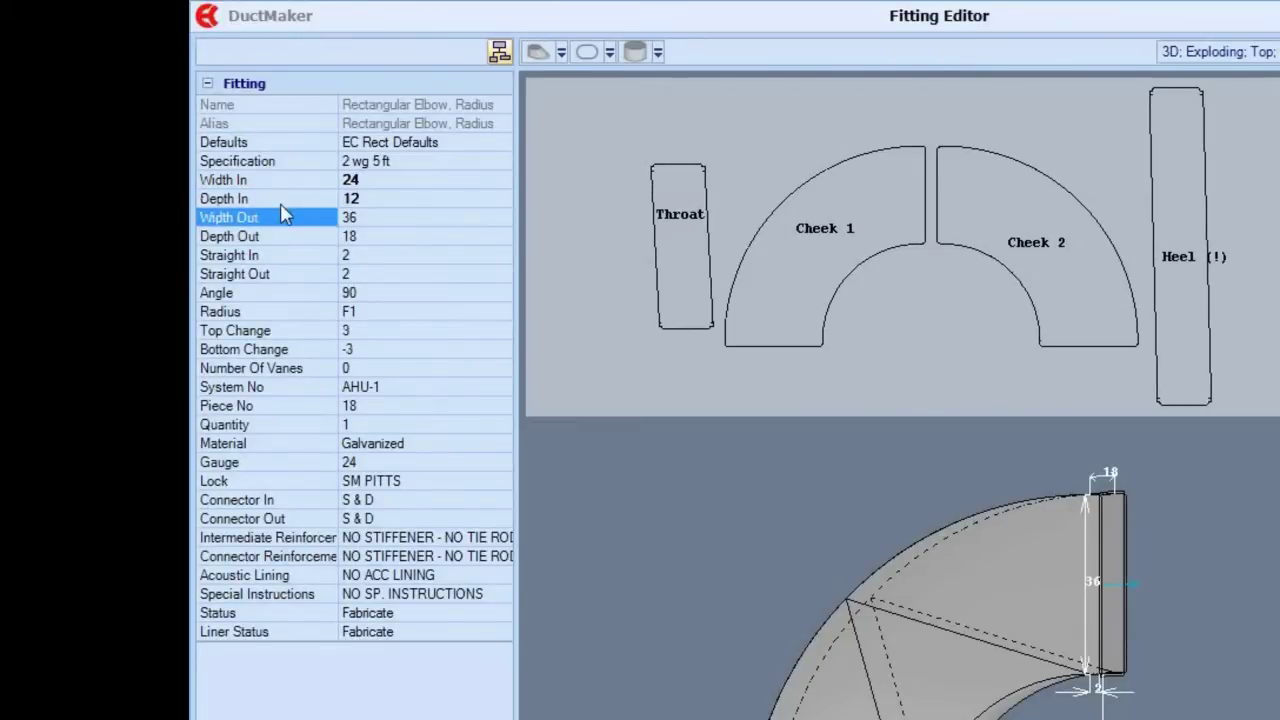
pyautogui.write('20')
pyautogui.press('Tab')
pyautogui.write('10')
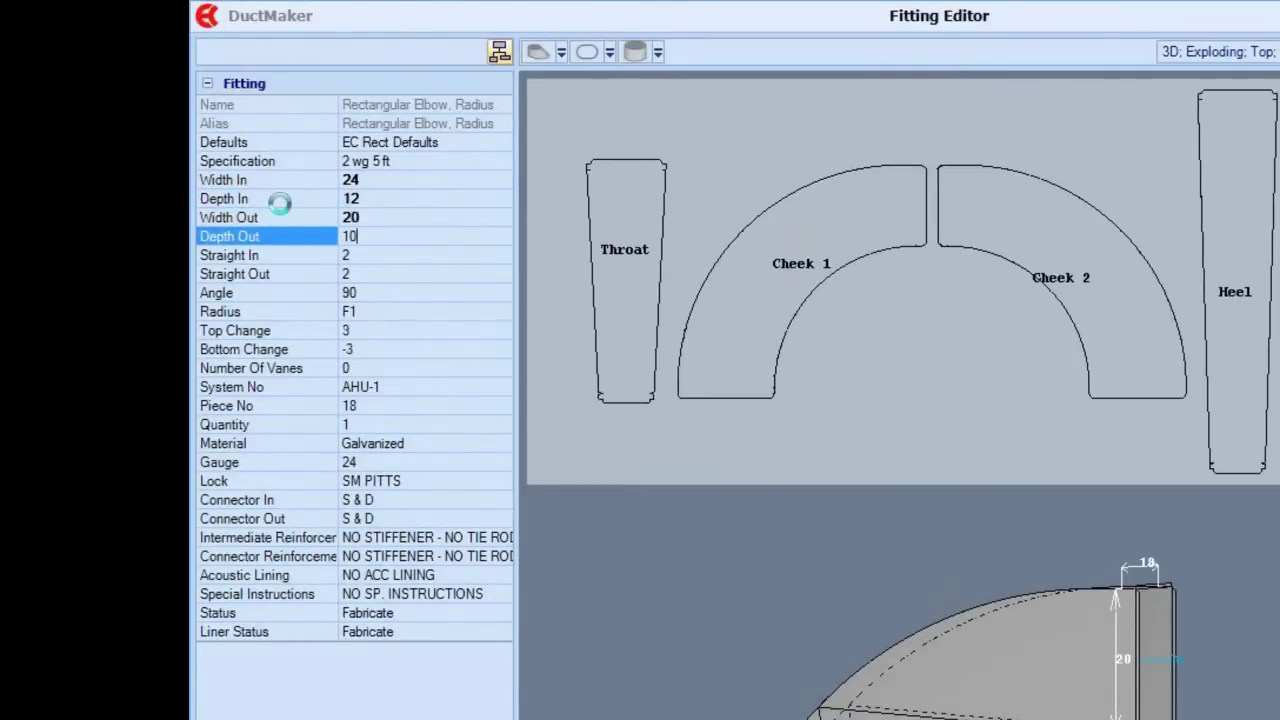
pyautogui.press('Tab')
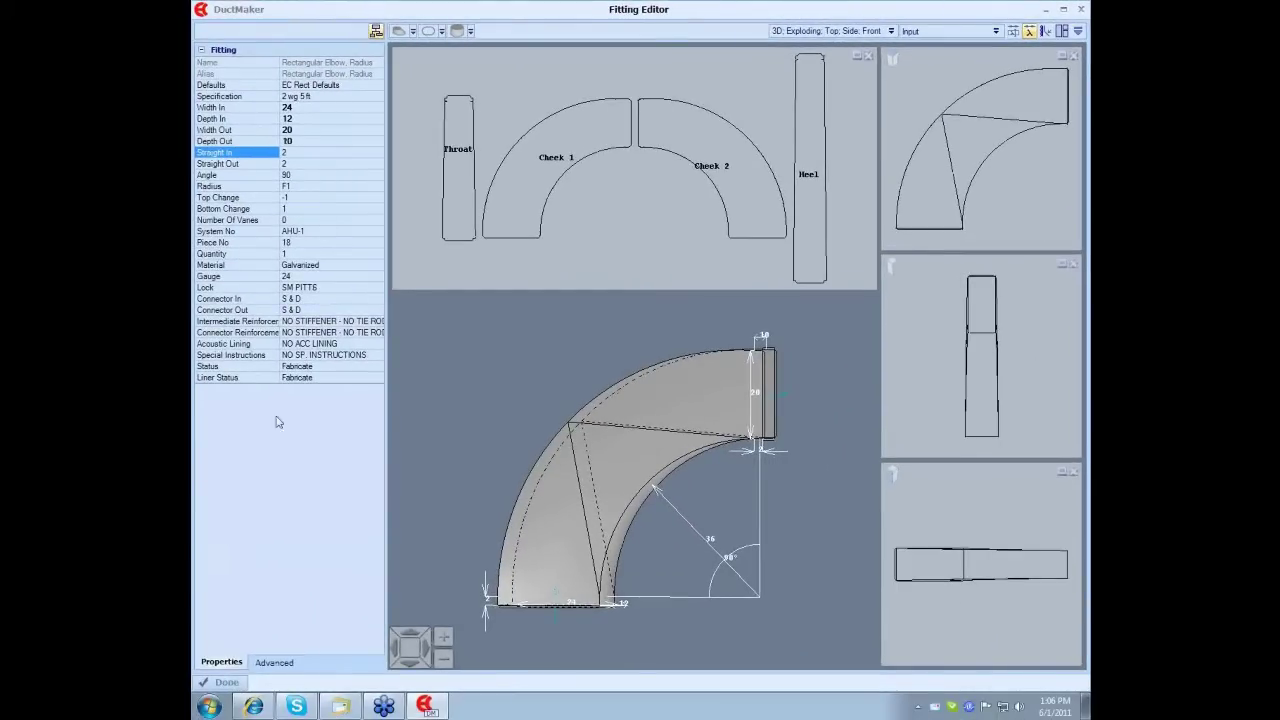
pyautogui.click(223, 683)
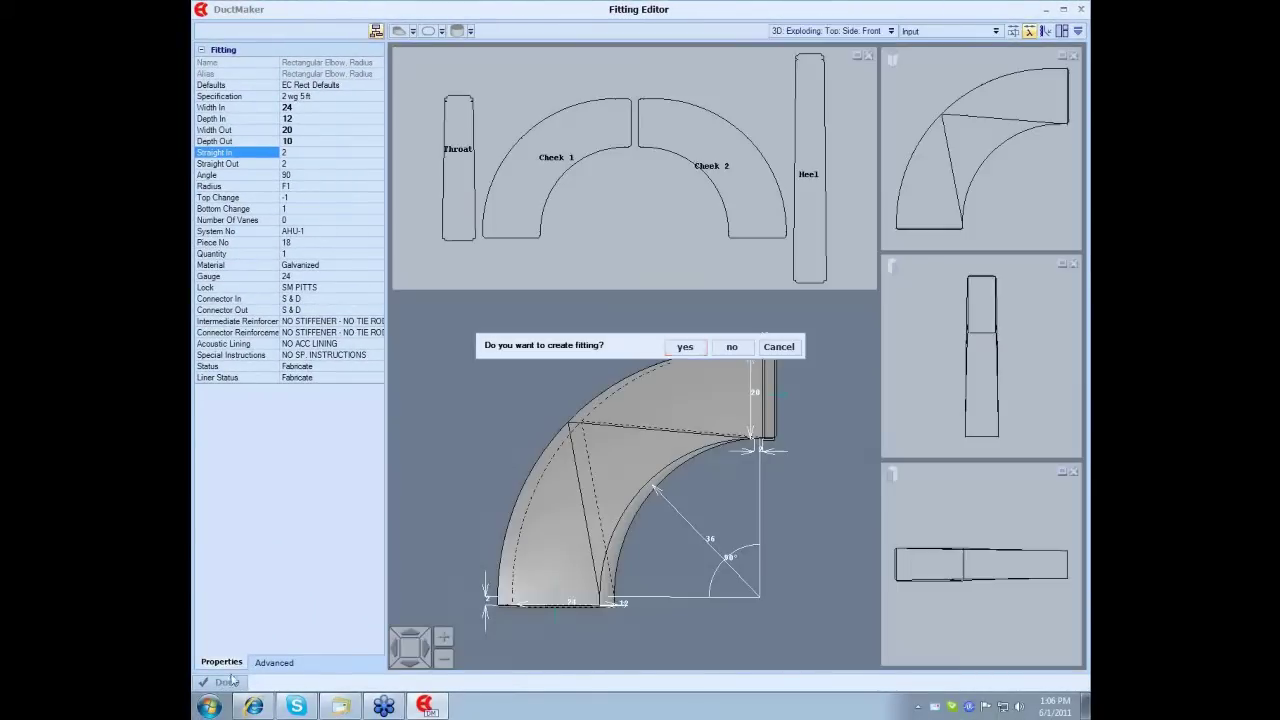
pyautogui.click(677, 342)
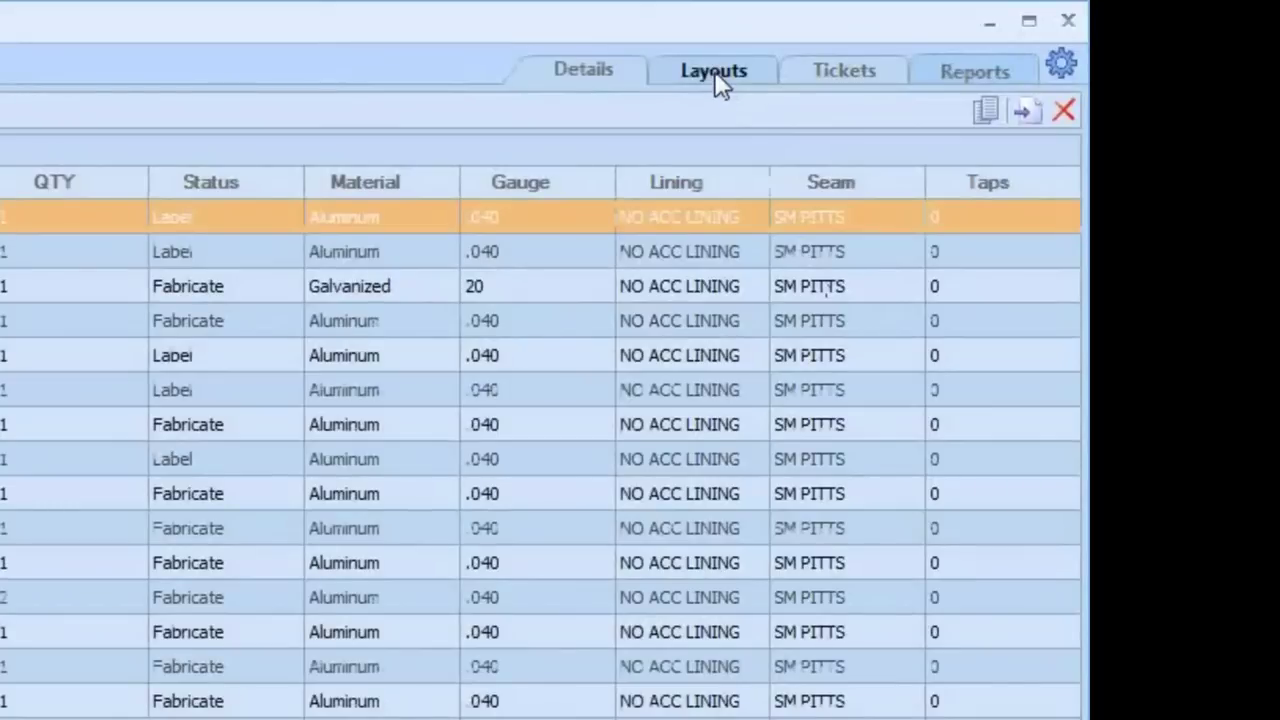
# Step: Show EASTCOAST \ JOB \ 001 in Layouts with its metal faces list expanded
pyautogui.click(716, 74)
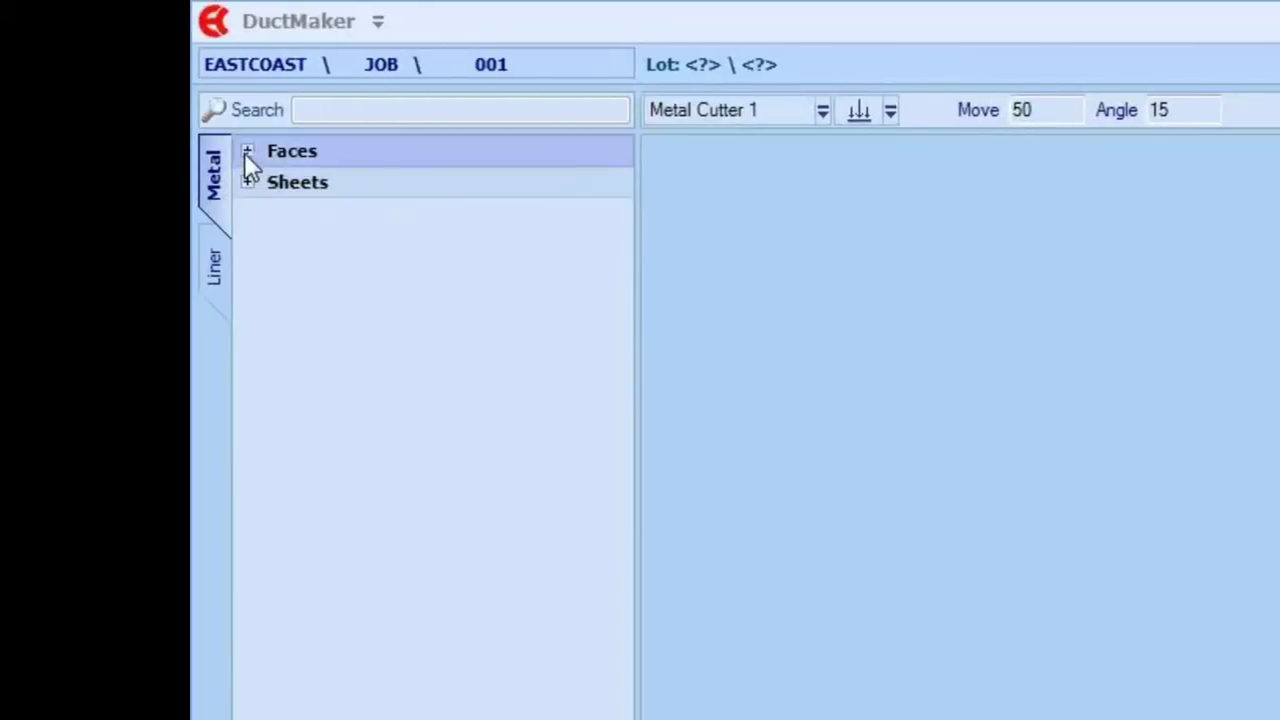
pyautogui.click(246, 152)
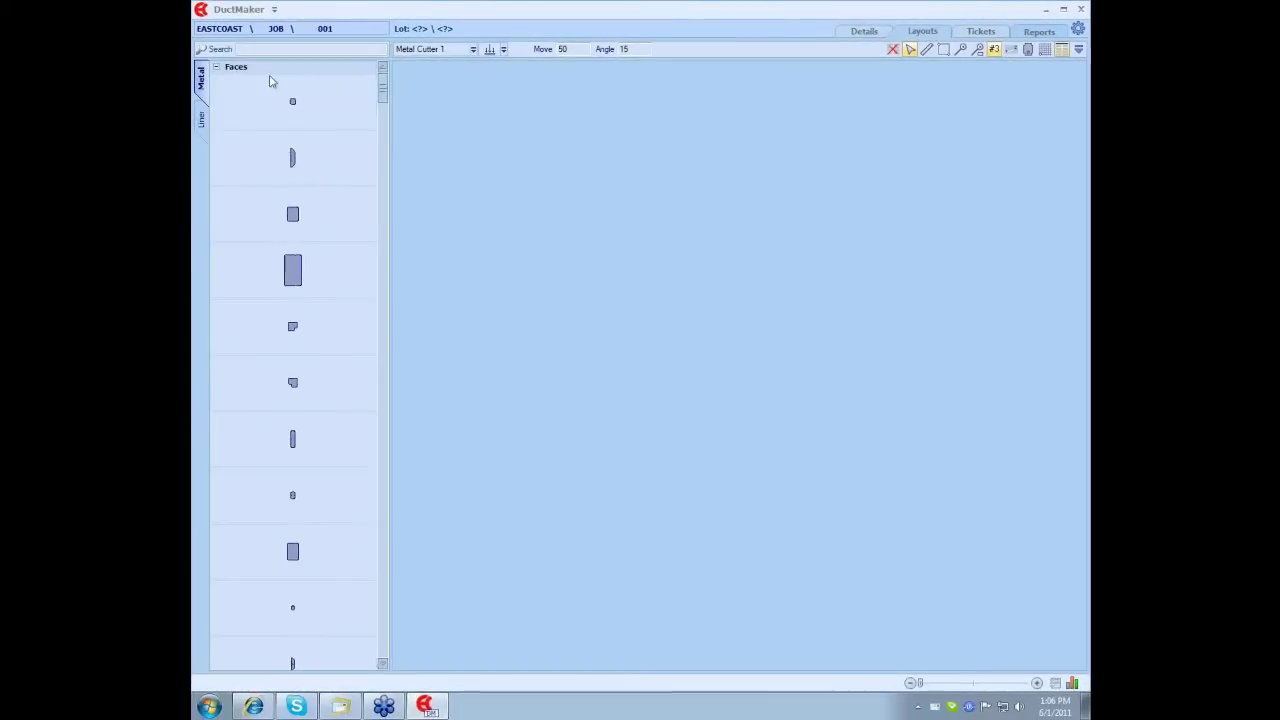
pyautogui.moveTo(383, 88); pyautogui.dragTo(389, 640)
pyautogui.scroll(1, 386, 600)
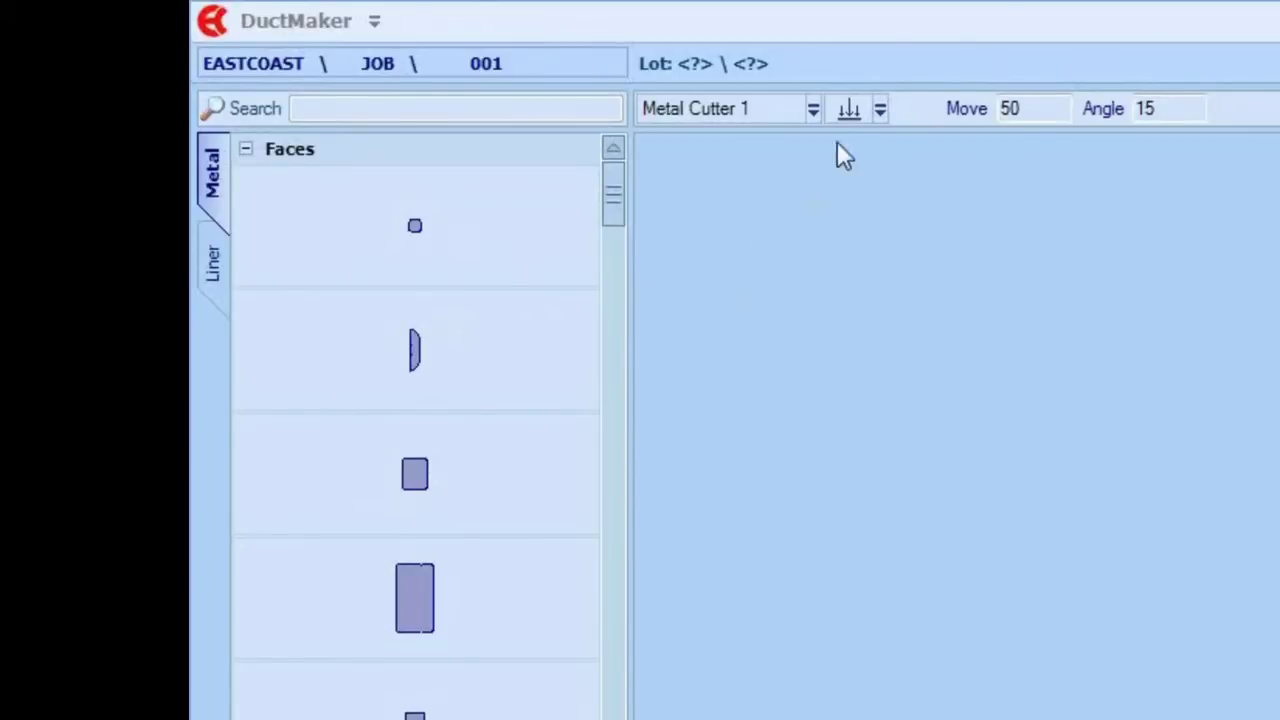
# Step: Nest the faces onto .040 sheets and shift part #002 up-left on the third sheet
pyautogui.click(850, 110)
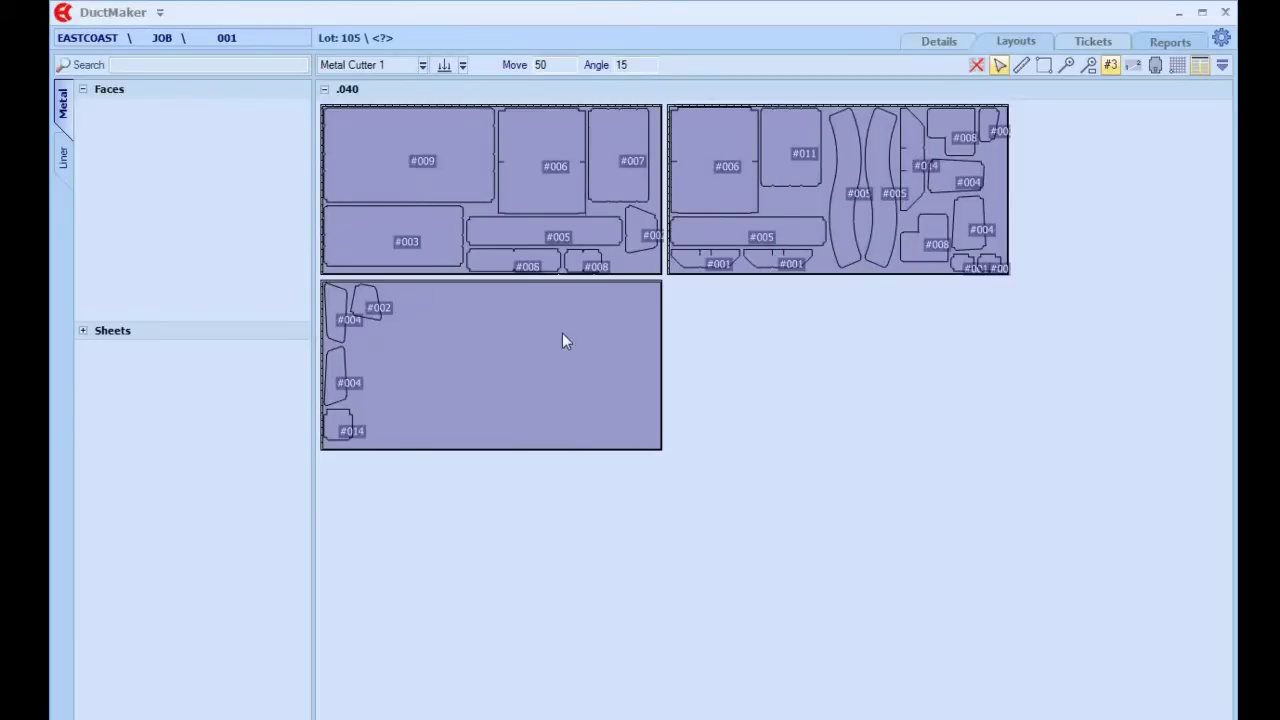
pyautogui.click(366, 297)
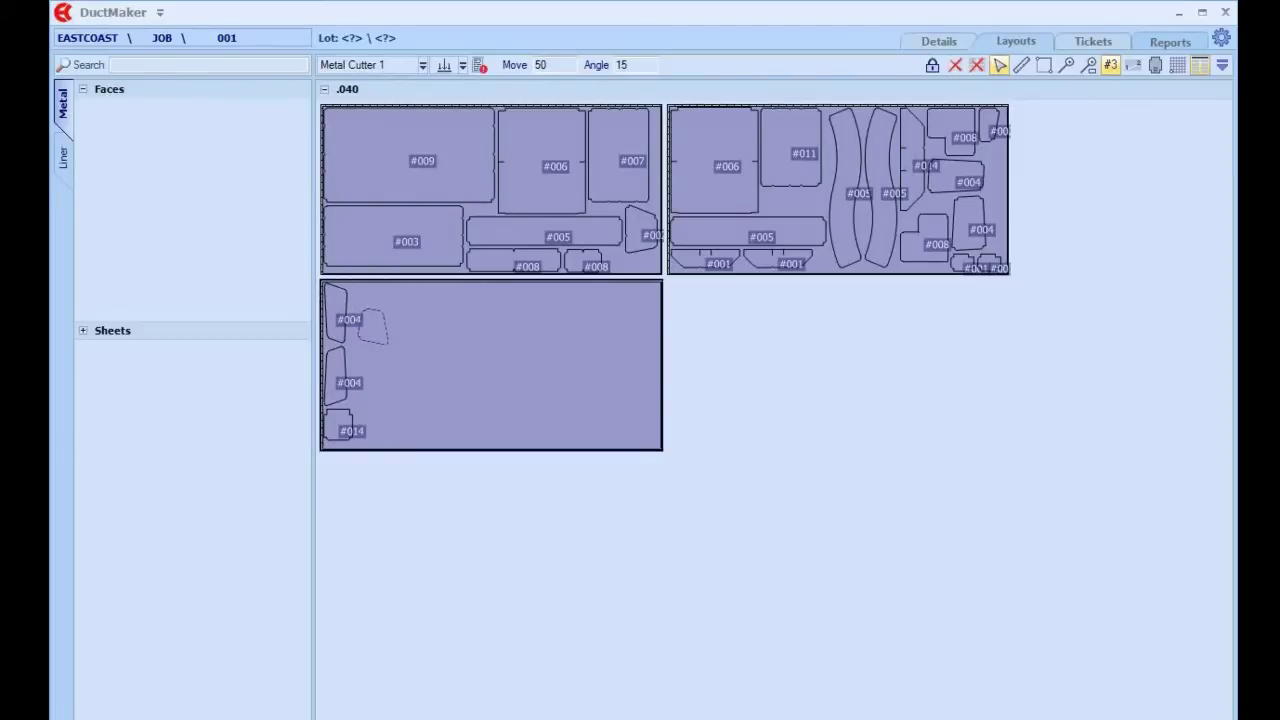
pyautogui.moveTo(373, 326)
pyautogui.mouseDown()
pyautogui.moveTo(363, 303)
pyautogui.moveTo(383, 312)
pyautogui.mouseUp()
# Step: Open the third nested sheet in the Sheet Editor, then return to the three-sheet Layouts view
pyautogui.doubleClick(397, 298)
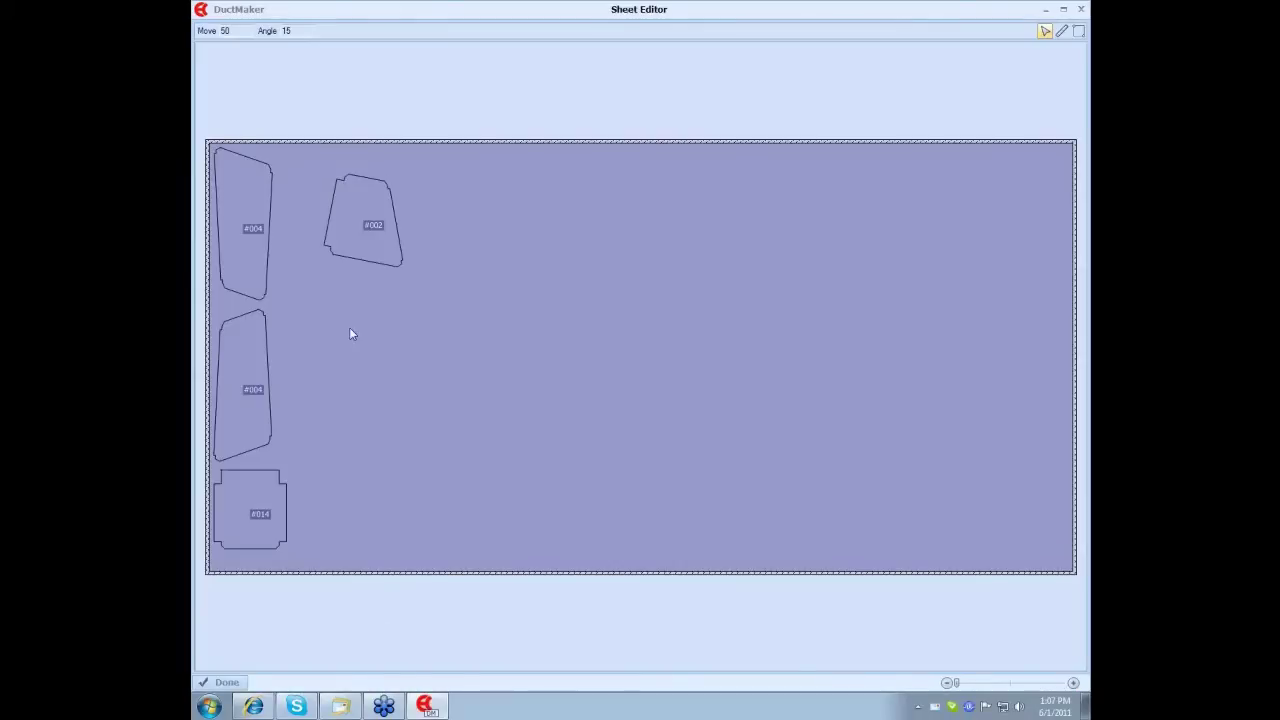
pyautogui.click(222, 682)
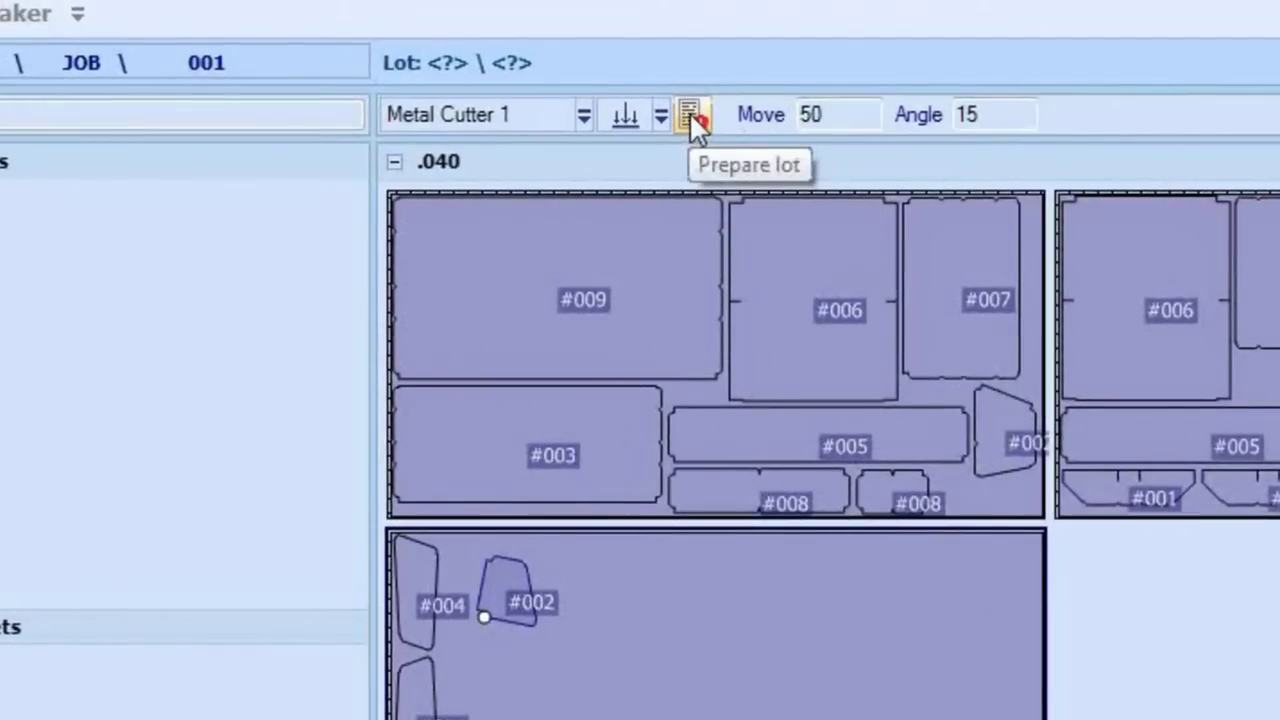
# Step: Prepare Lot 105 from the nested sheets and show the job's fittings details table
pyautogui.click(690, 120)
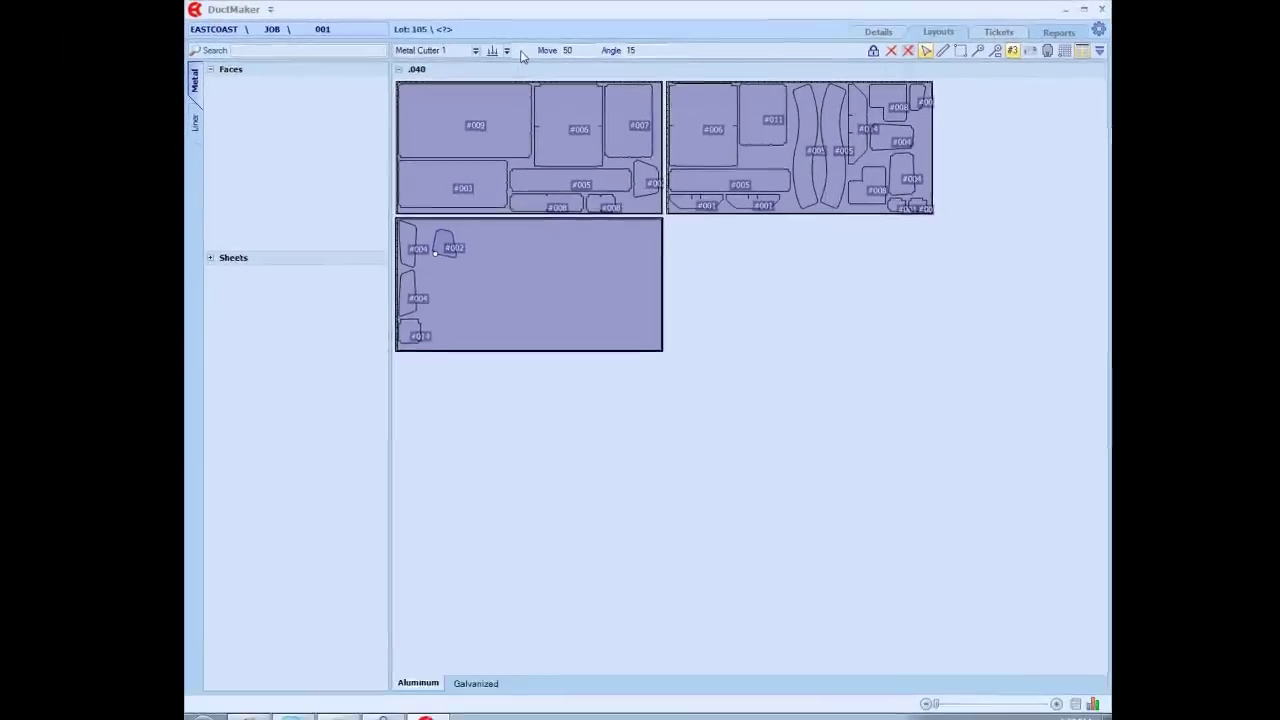
pyautogui.click(862, 35)
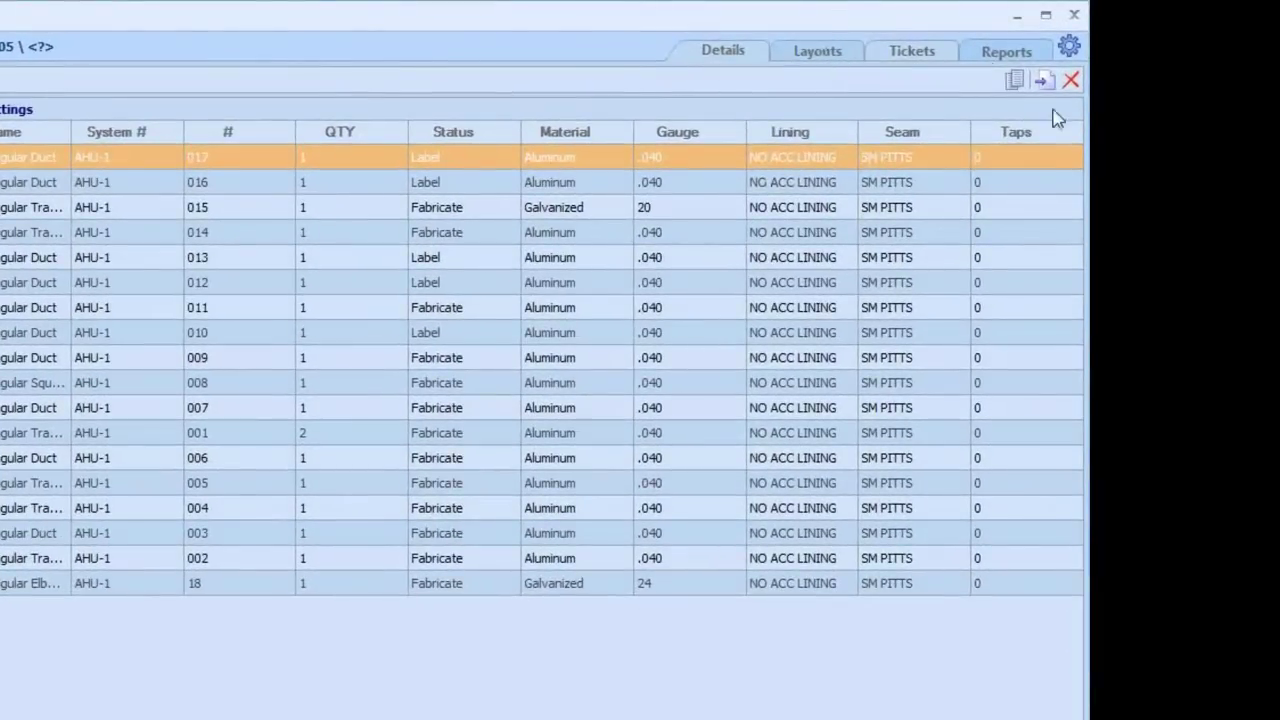
# Step: Import the EC Bad Tap-002 pickoff file from the Desktop
pyautogui.click(1044, 80)
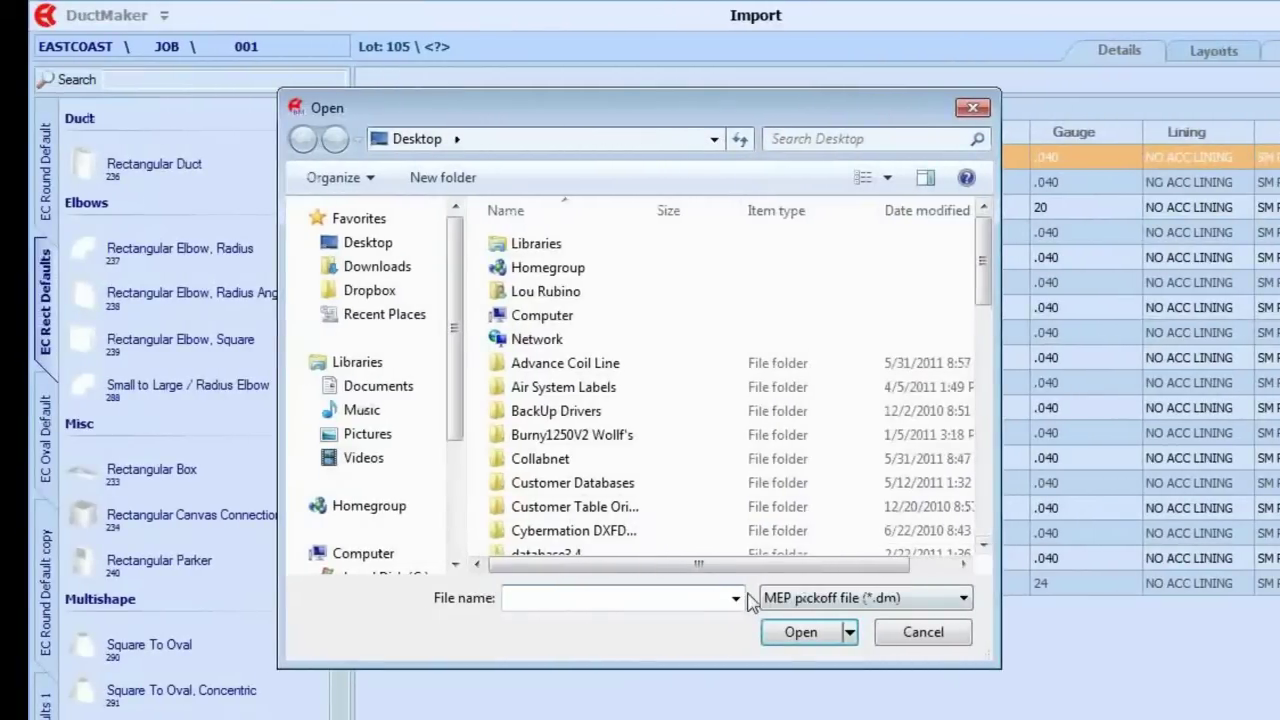
pyautogui.click(735, 598)
pyautogui.click(735, 598)
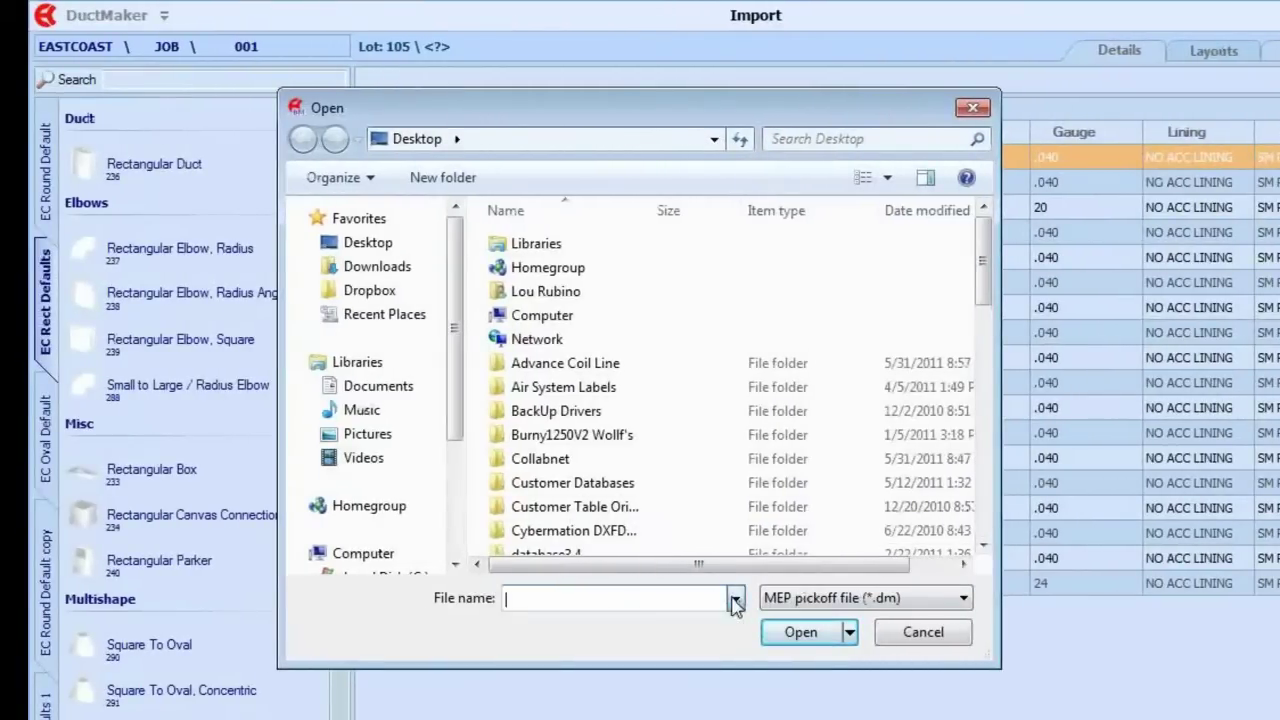
pyautogui.click(395, 245)
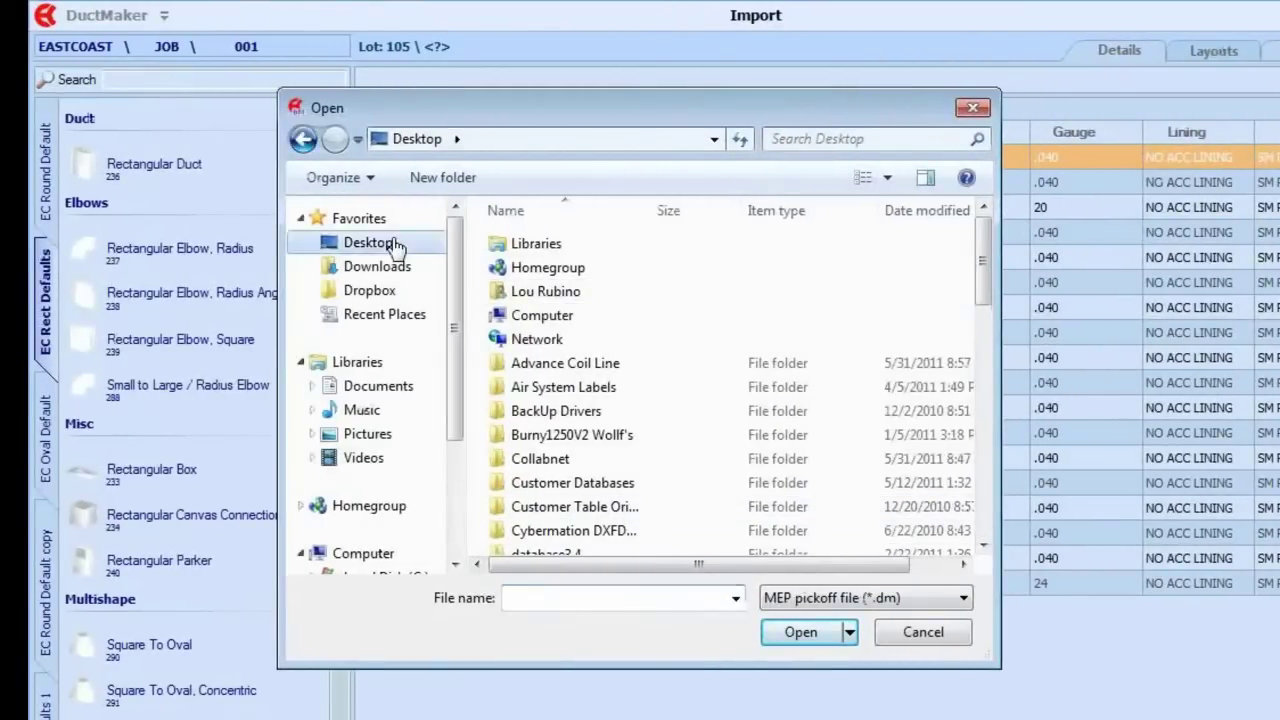
pyautogui.click(983, 490)
pyautogui.click(981, 510)
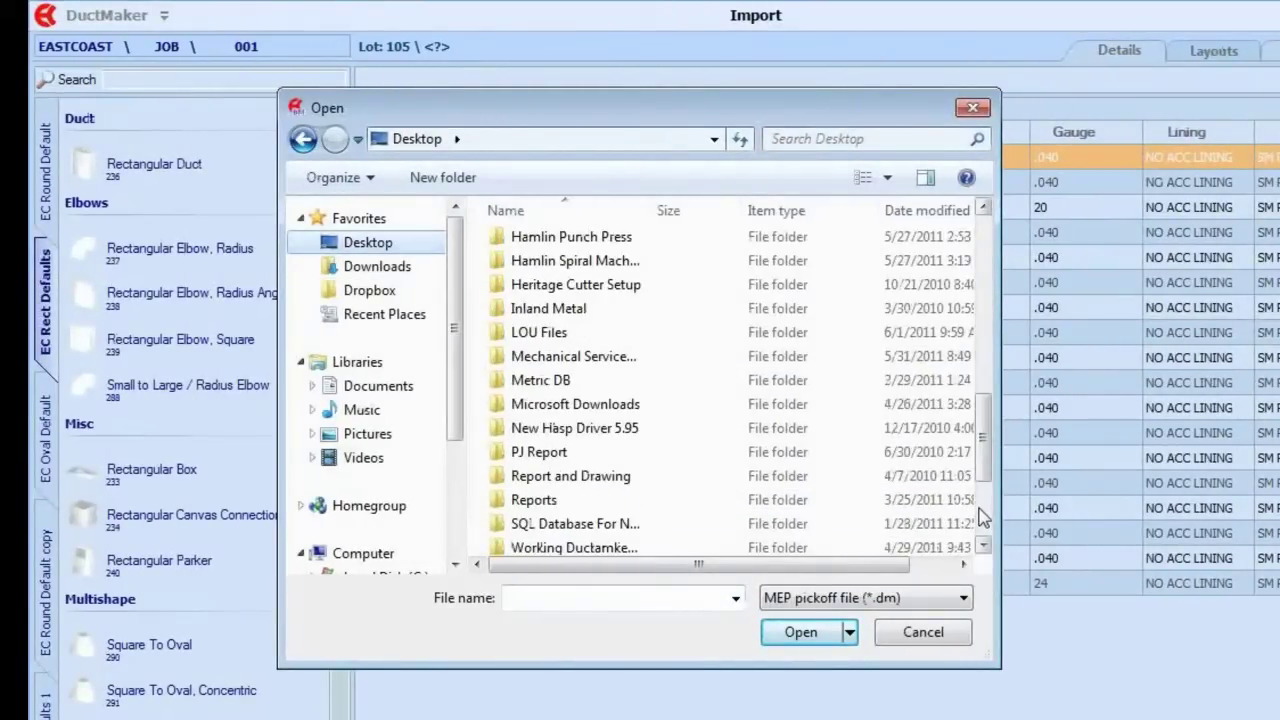
pyautogui.click(980, 515)
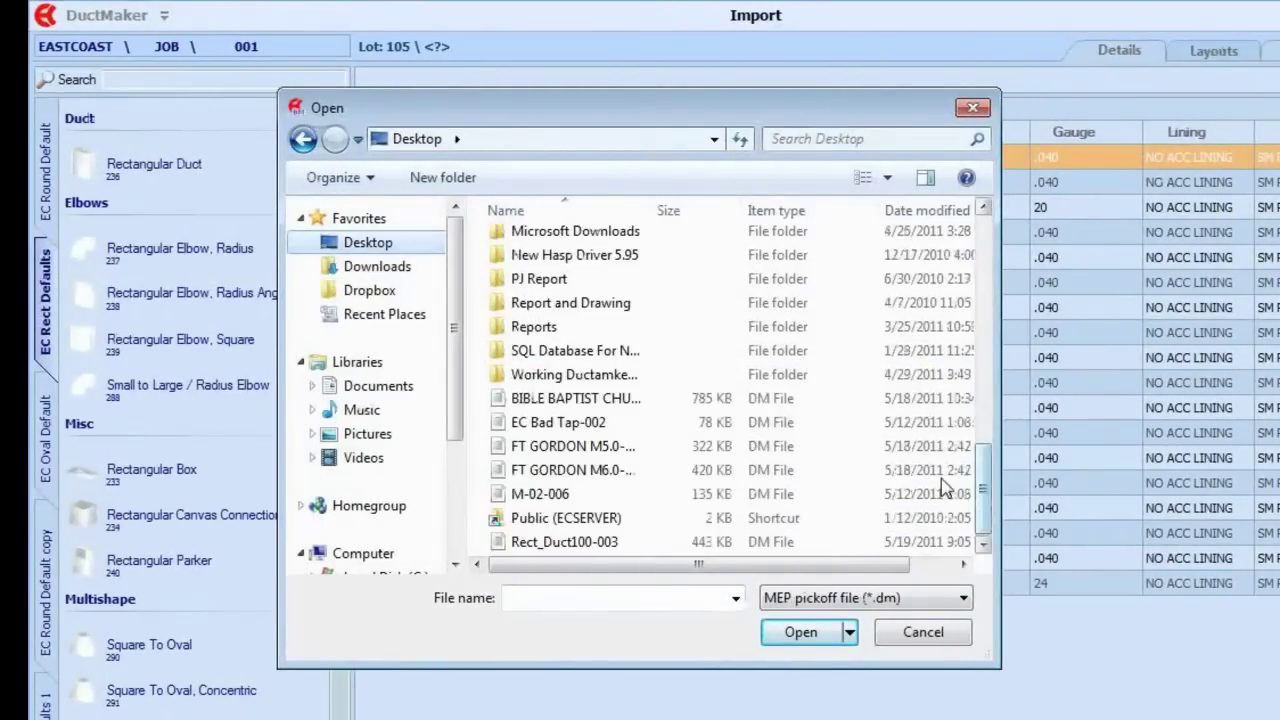
pyautogui.click(563, 423)
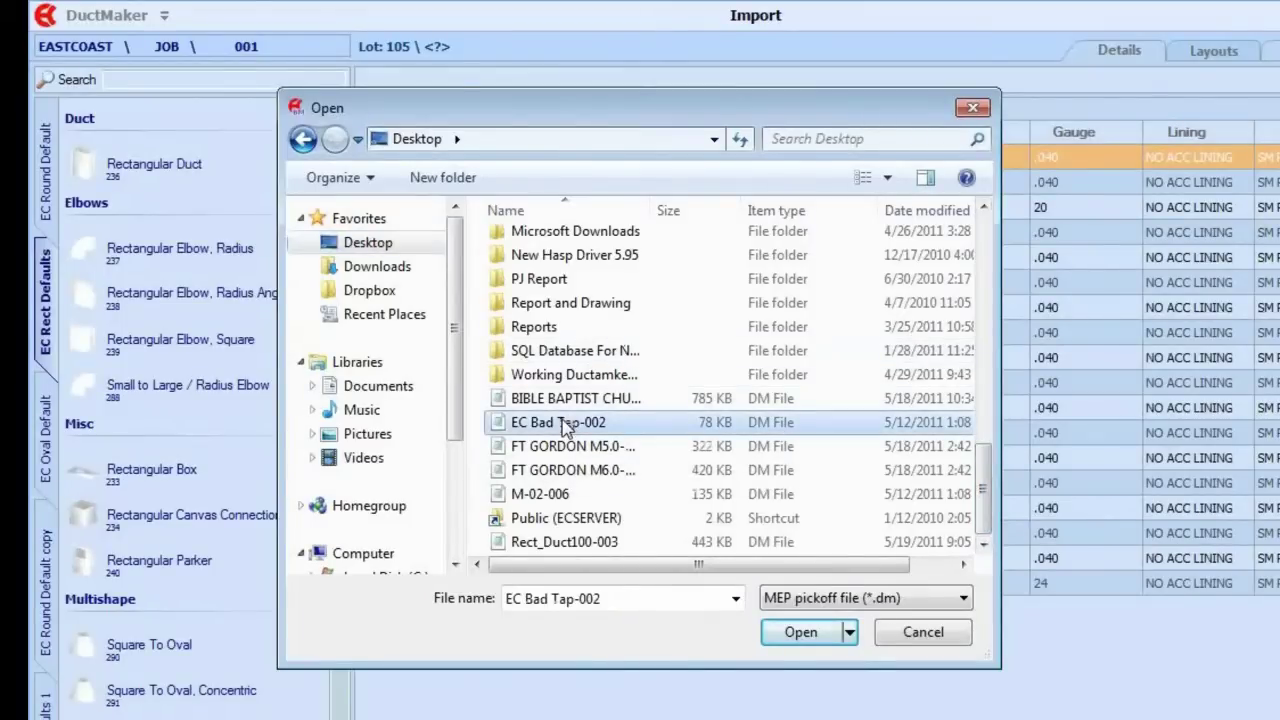
pyautogui.click(800, 632)
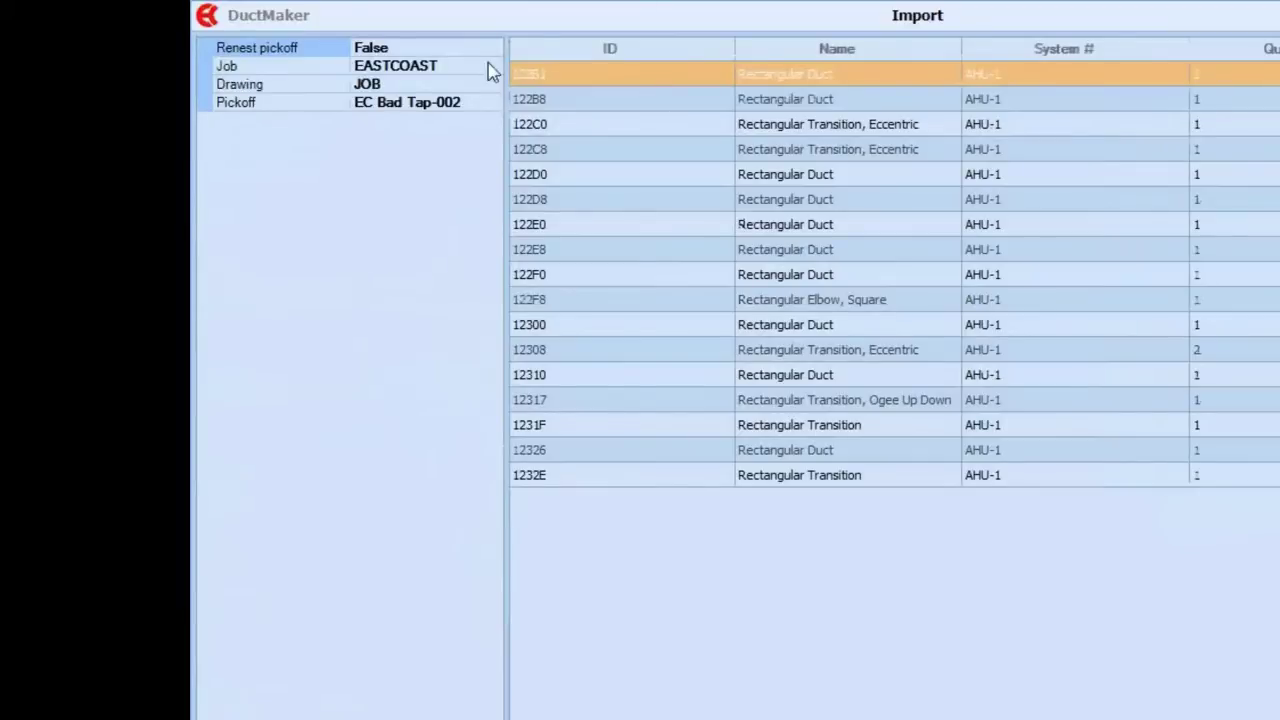
# Step: Set the import to combine into existing pickoff 001 of job EASTCOAST
pyautogui.click(482, 66)
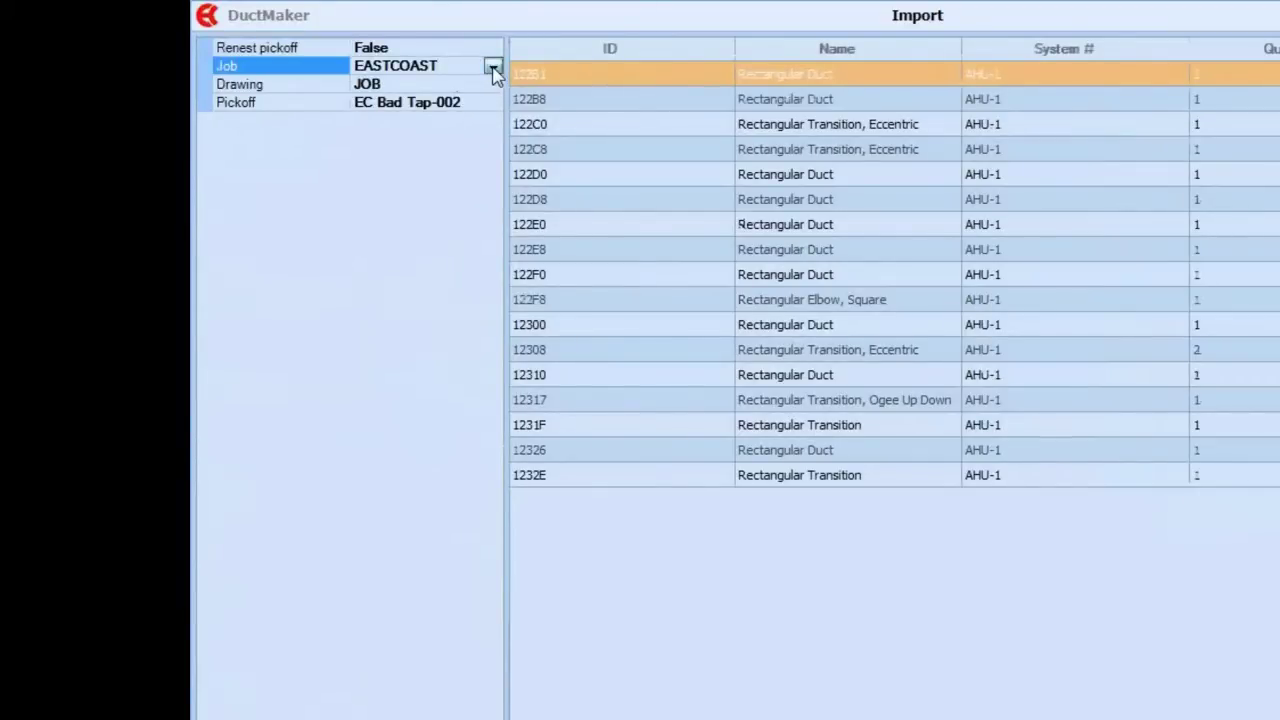
pyautogui.click(482, 103)
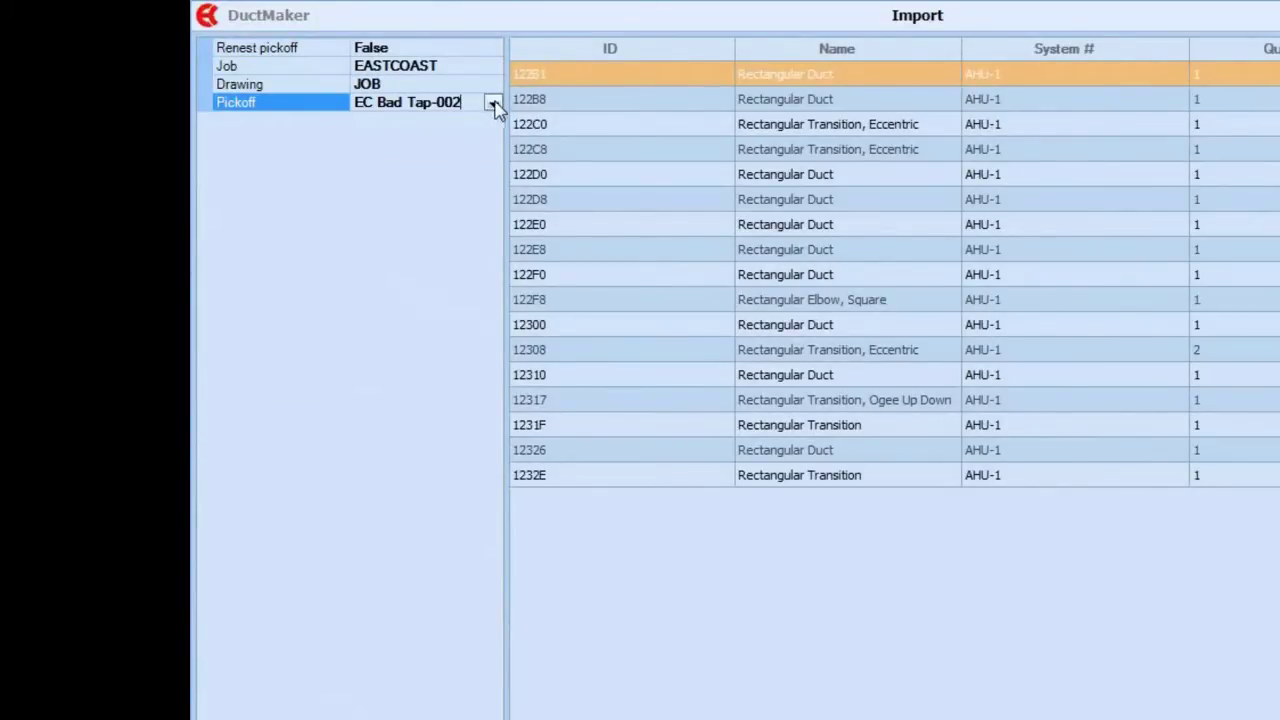
pyautogui.click(493, 103)
pyautogui.click(435, 101)
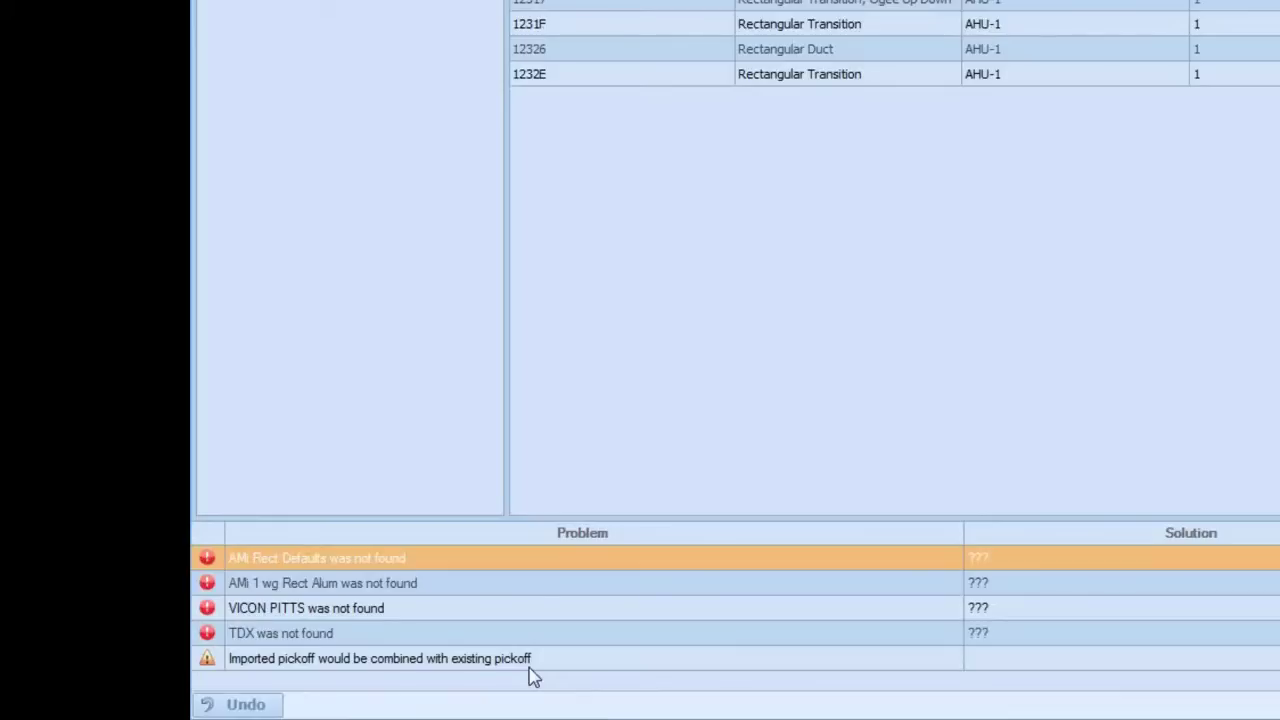
# Step: Map the first two missing items to EC Rect Defaults and 1 wg 5 ft
pyautogui.click(1213, 559)
pyautogui.click(1211, 558)
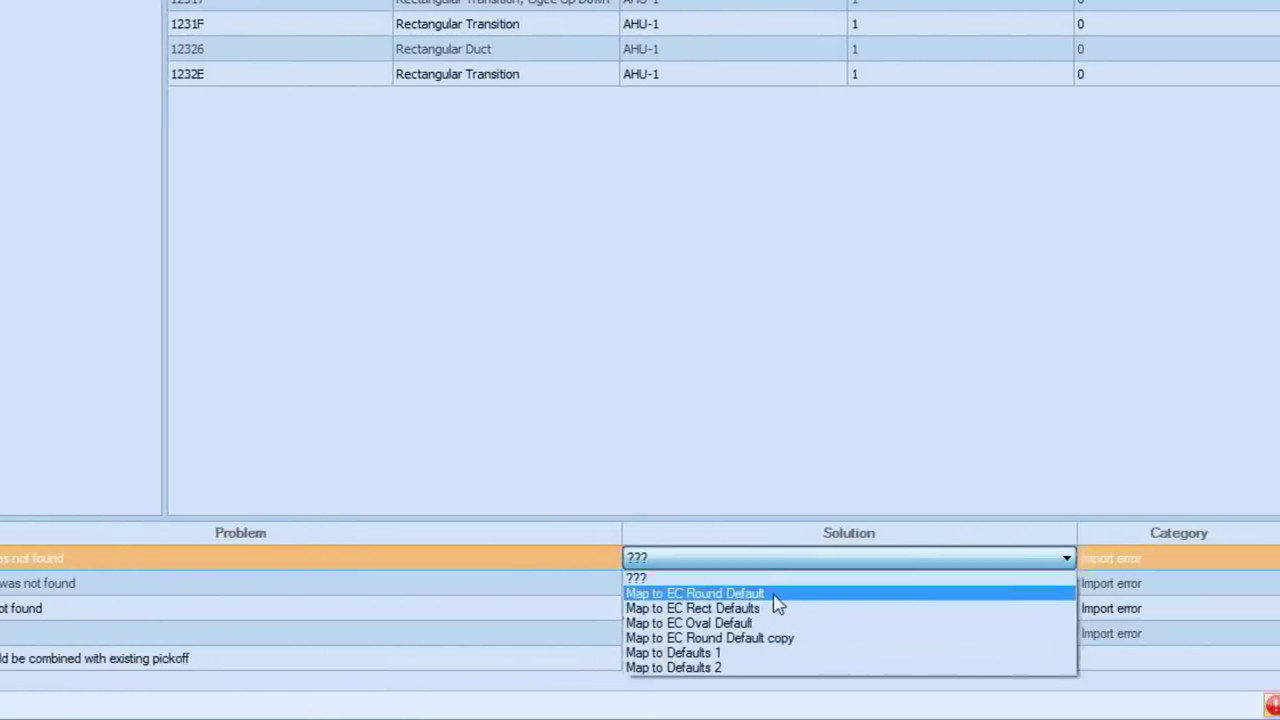
pyautogui.click(716, 608)
pyautogui.click(725, 585)
pyautogui.click(726, 586)
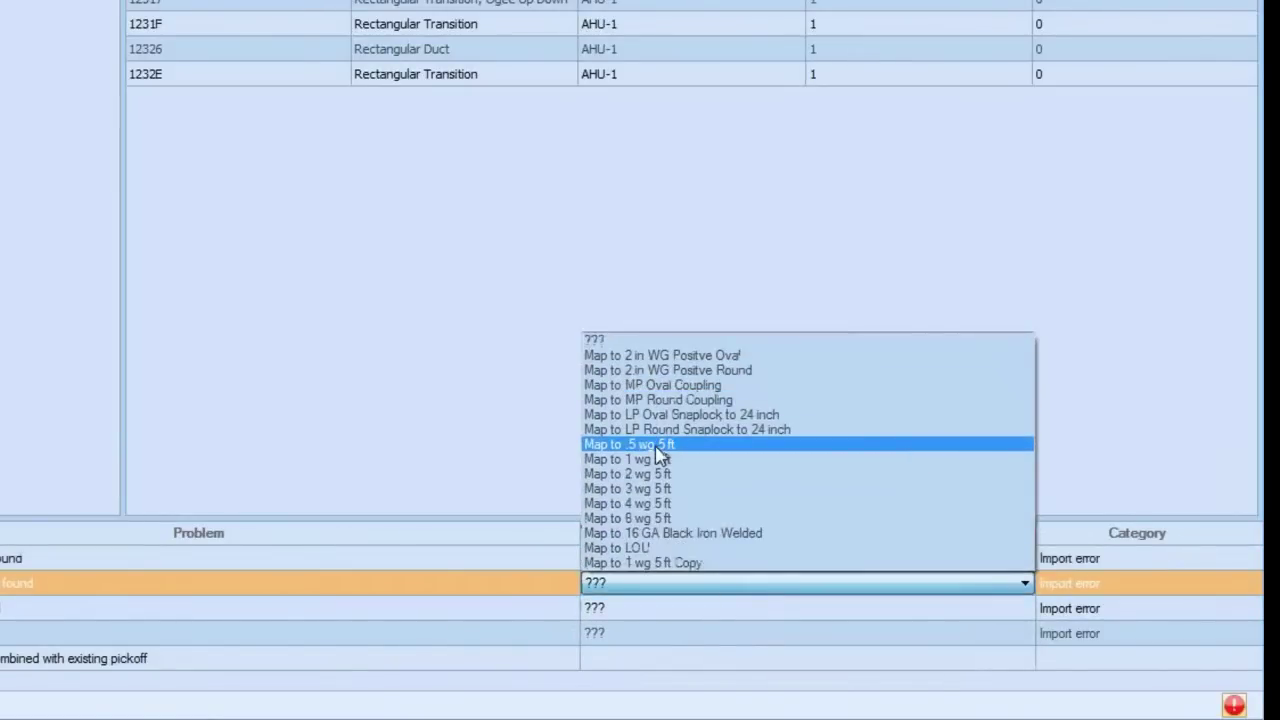
pyautogui.click(657, 459)
# Step: Map the missing seam to SM PITTS and the fourth item to TDC, then finish importing
pyautogui.click(740, 609)
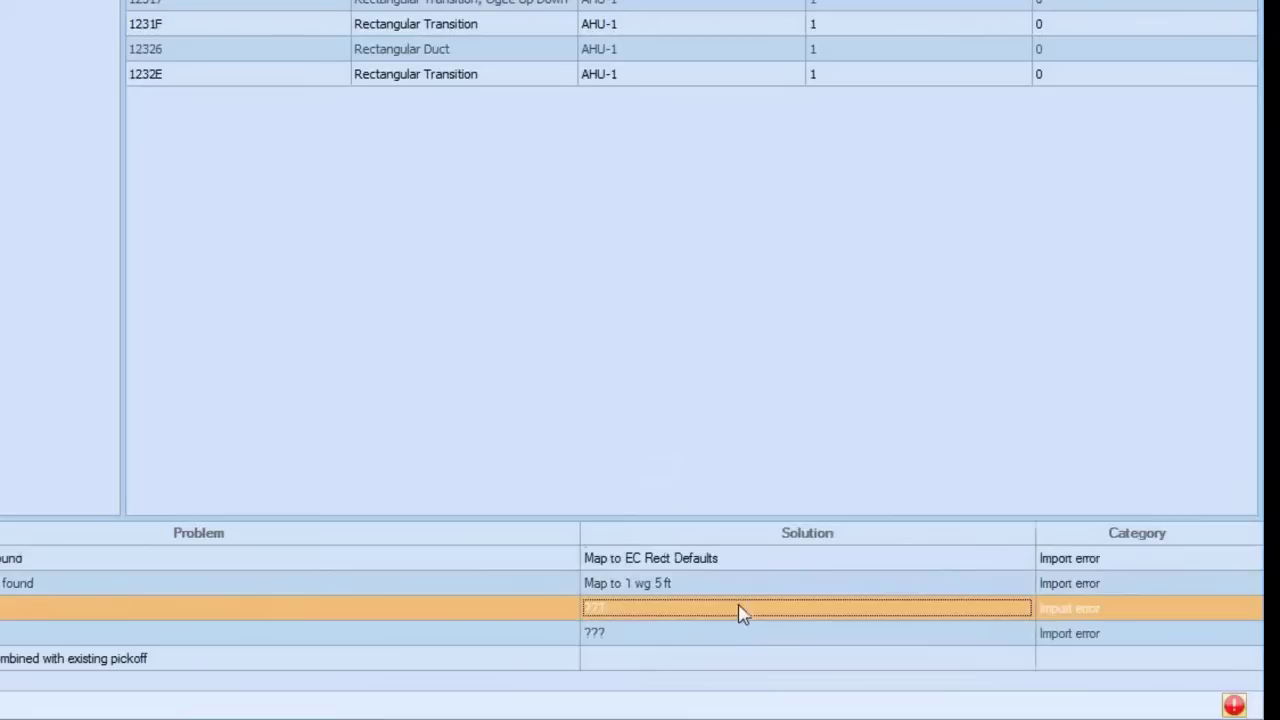
pyautogui.click(741, 611)
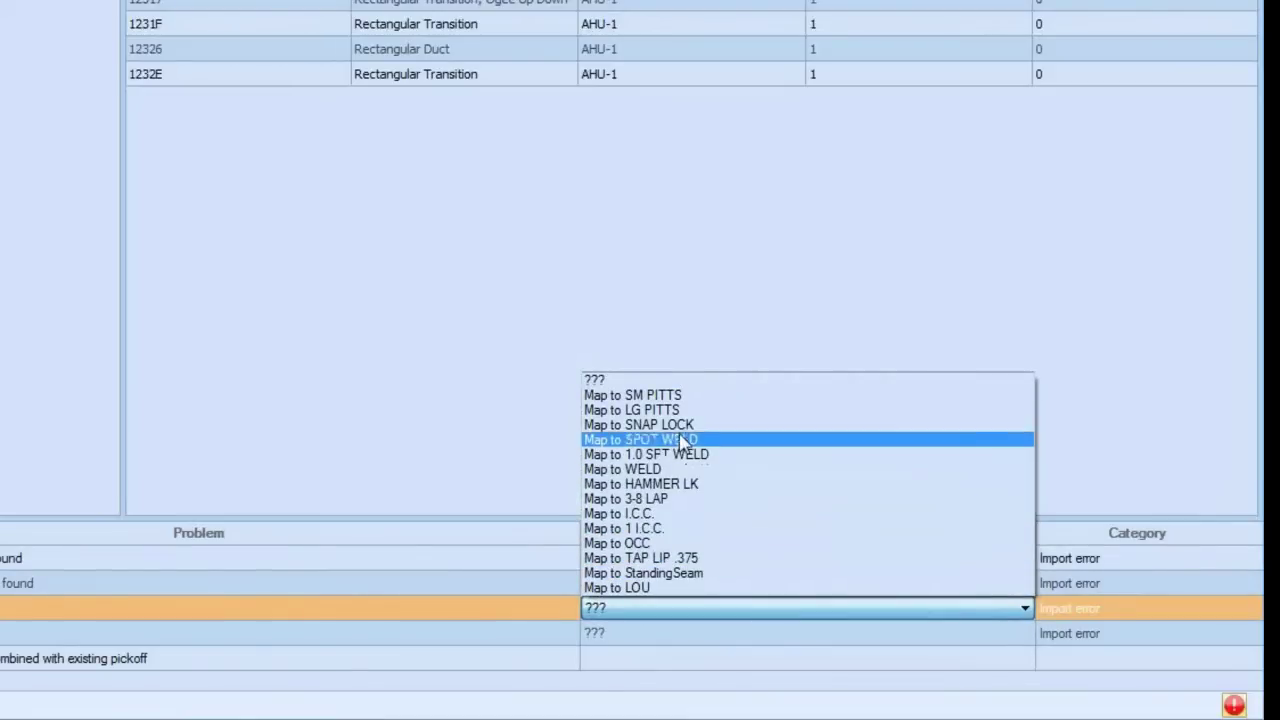
pyautogui.click(671, 398)
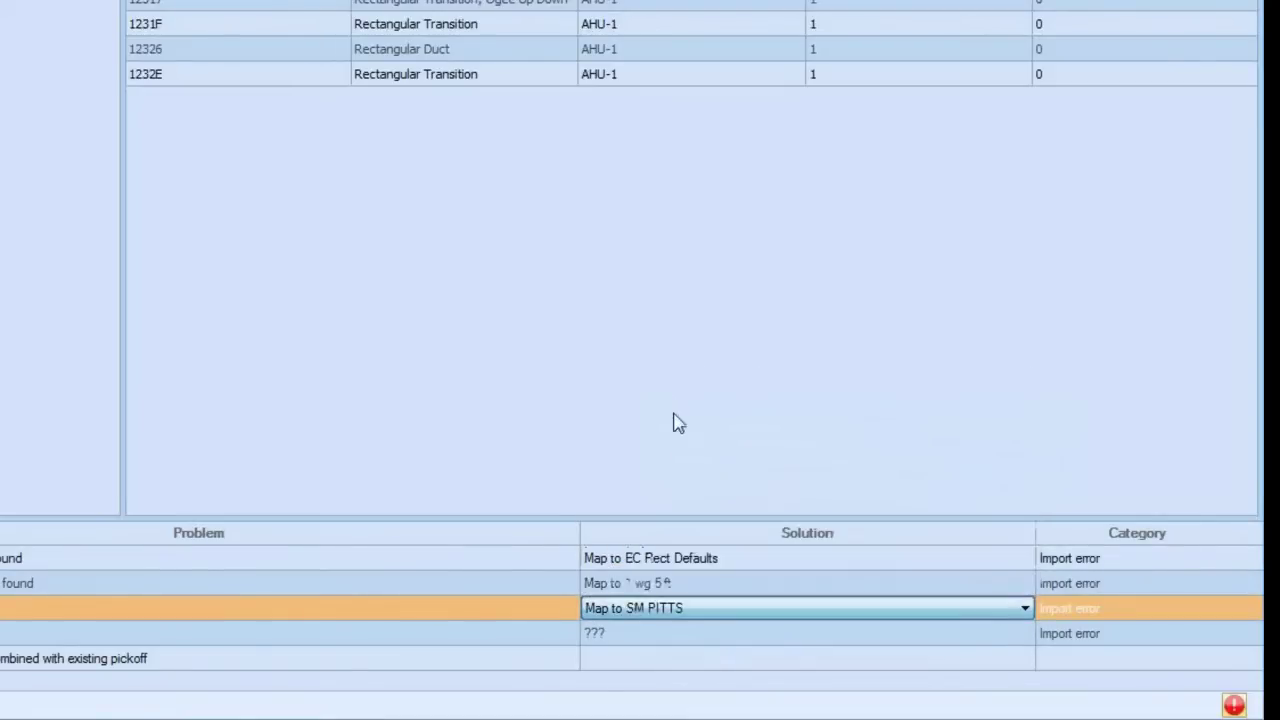
pyautogui.click(717, 634)
pyautogui.click(717, 634)
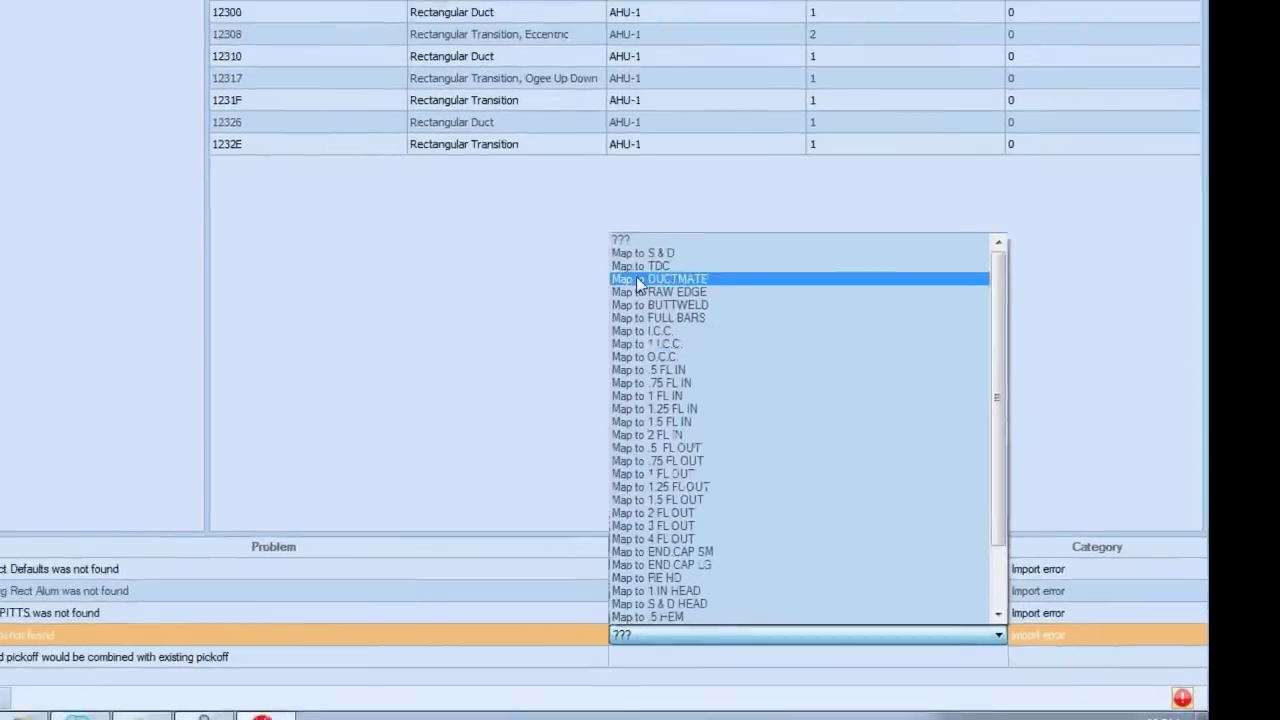
pyautogui.click(630, 250)
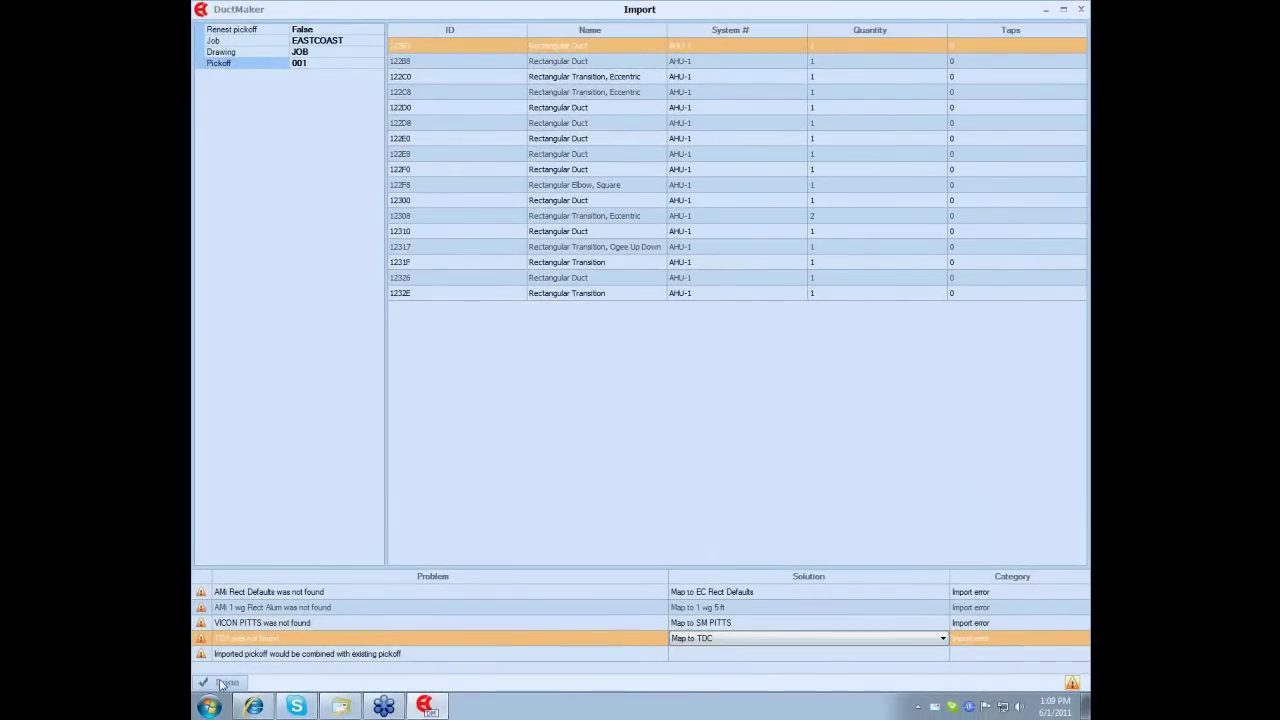
pyautogui.click(224, 683)
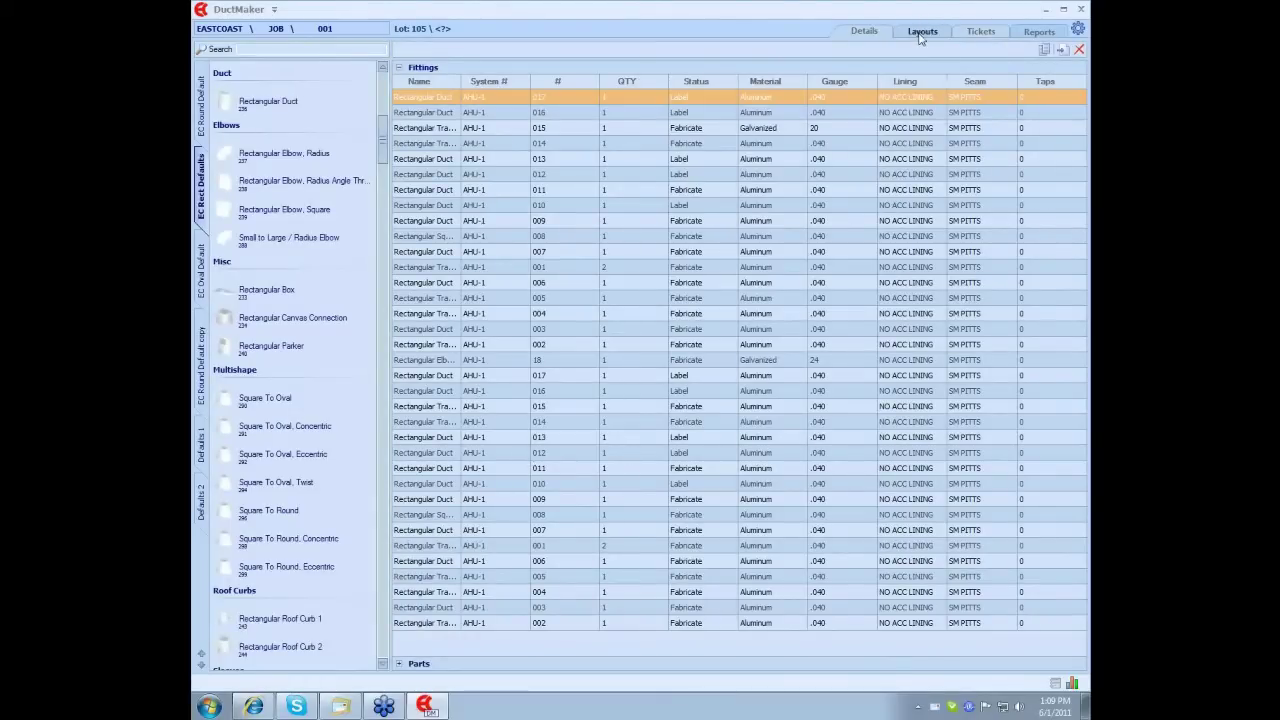
# Step: Show the Layouts page with the Faces list and three .040 Aluminum sheets
pyautogui.click(921, 33)
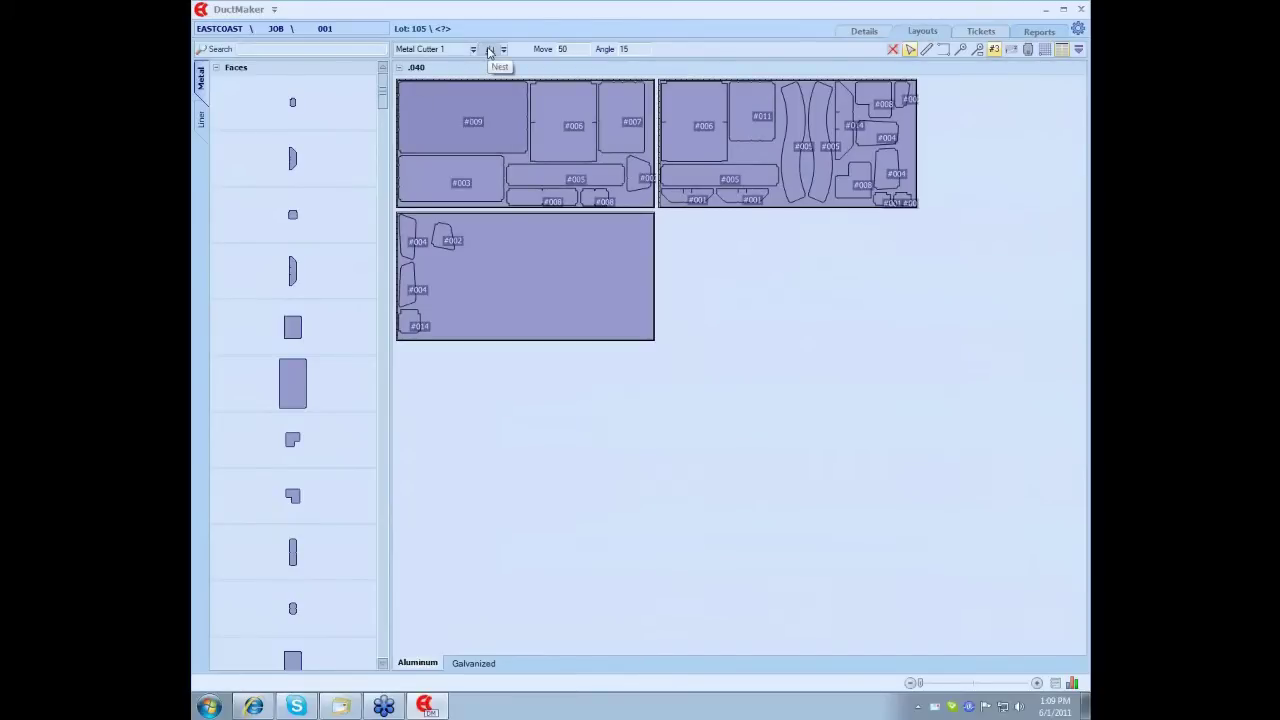
# Step: Nest all the combined job's faces onto five .040 aluminum sheets
pyautogui.click(490, 50)
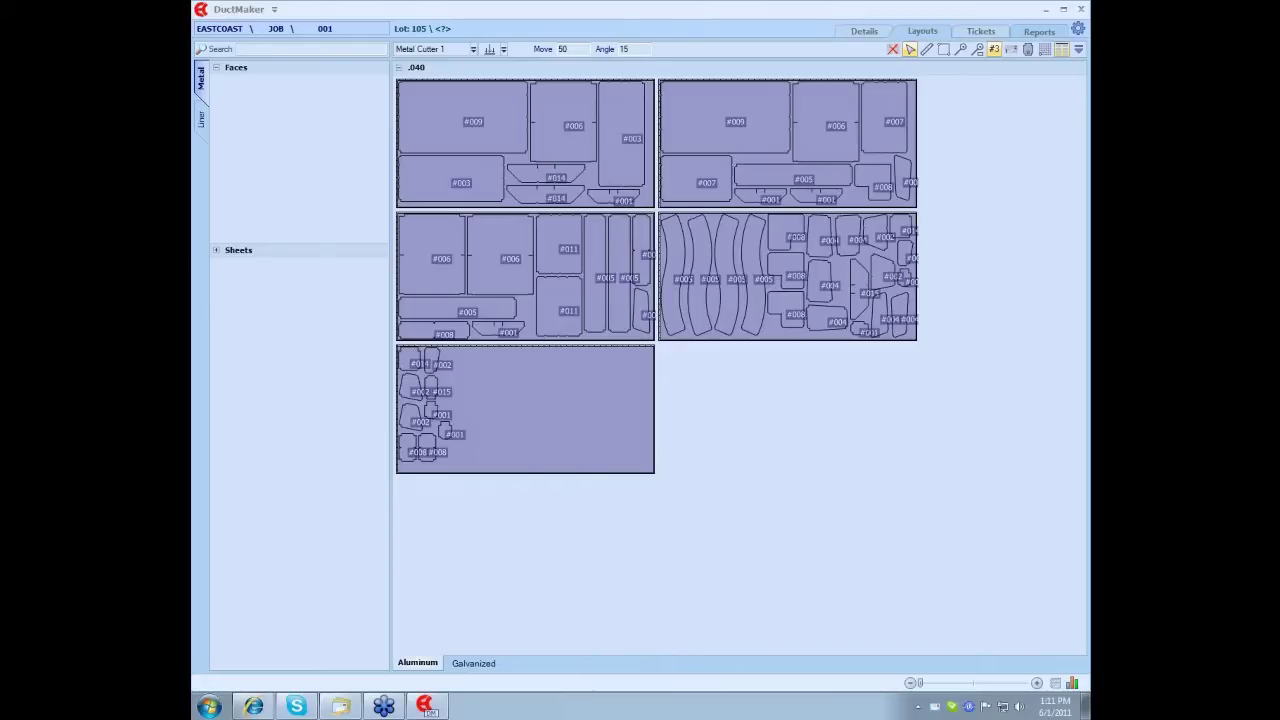
pyautogui.click(864, 32)
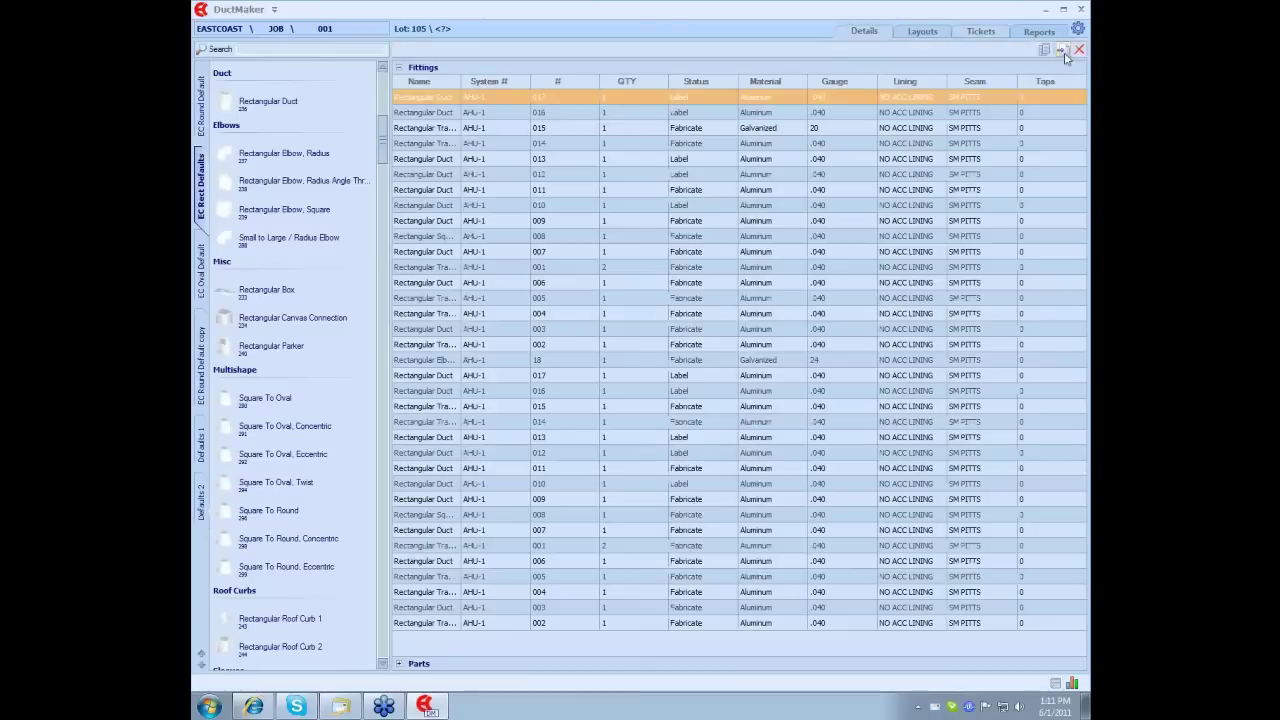
pyautogui.click(1063, 51)
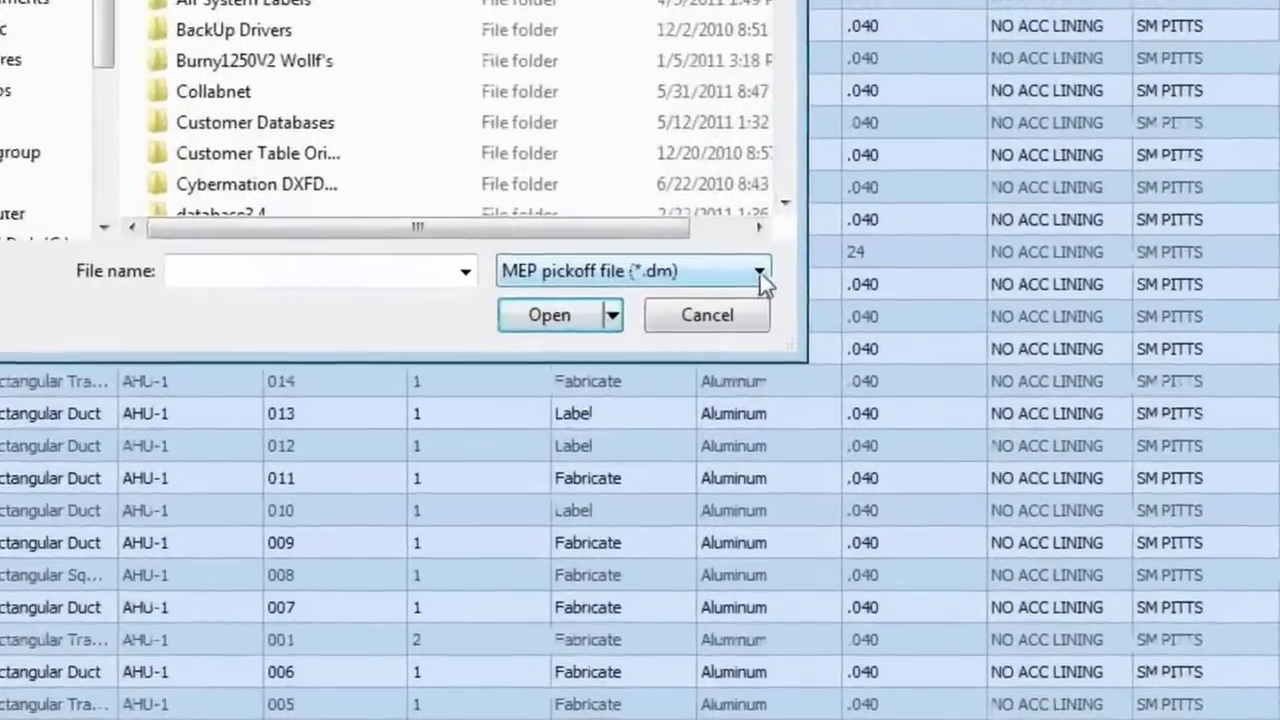
pyautogui.click(767, 370)
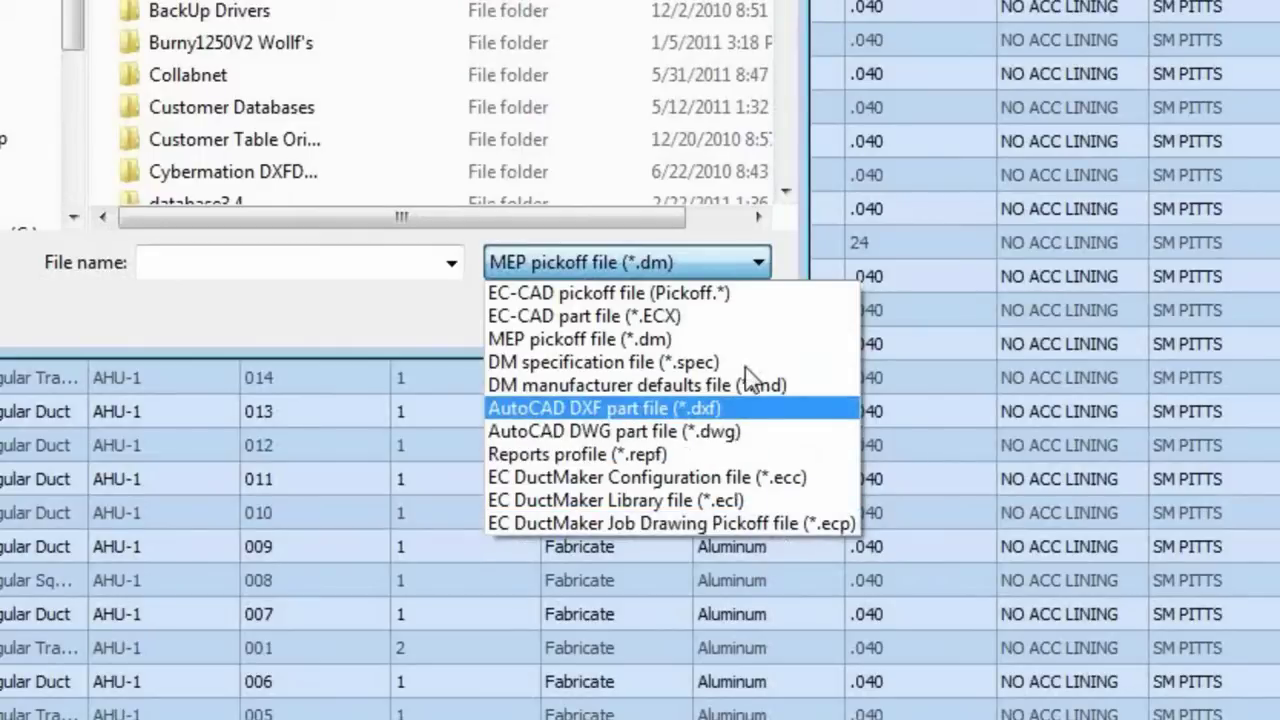
pyautogui.click(682, 409)
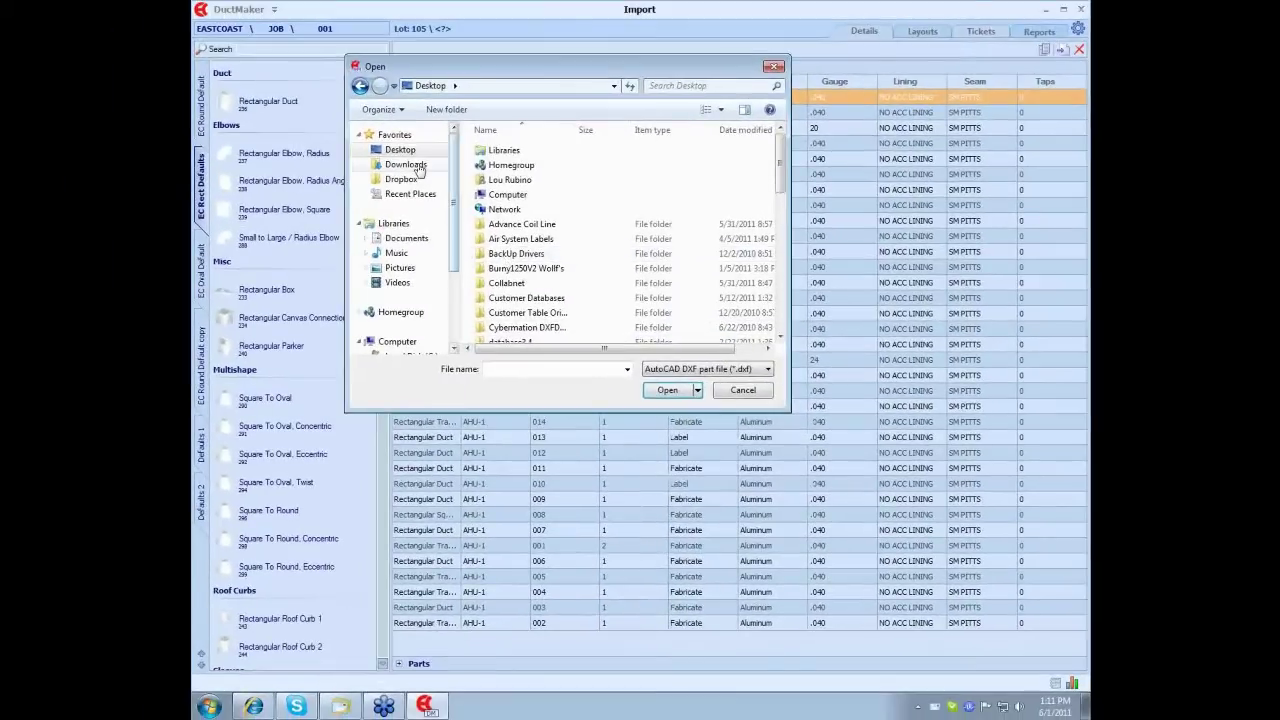
pyautogui.scroll(-4, 515, 280)
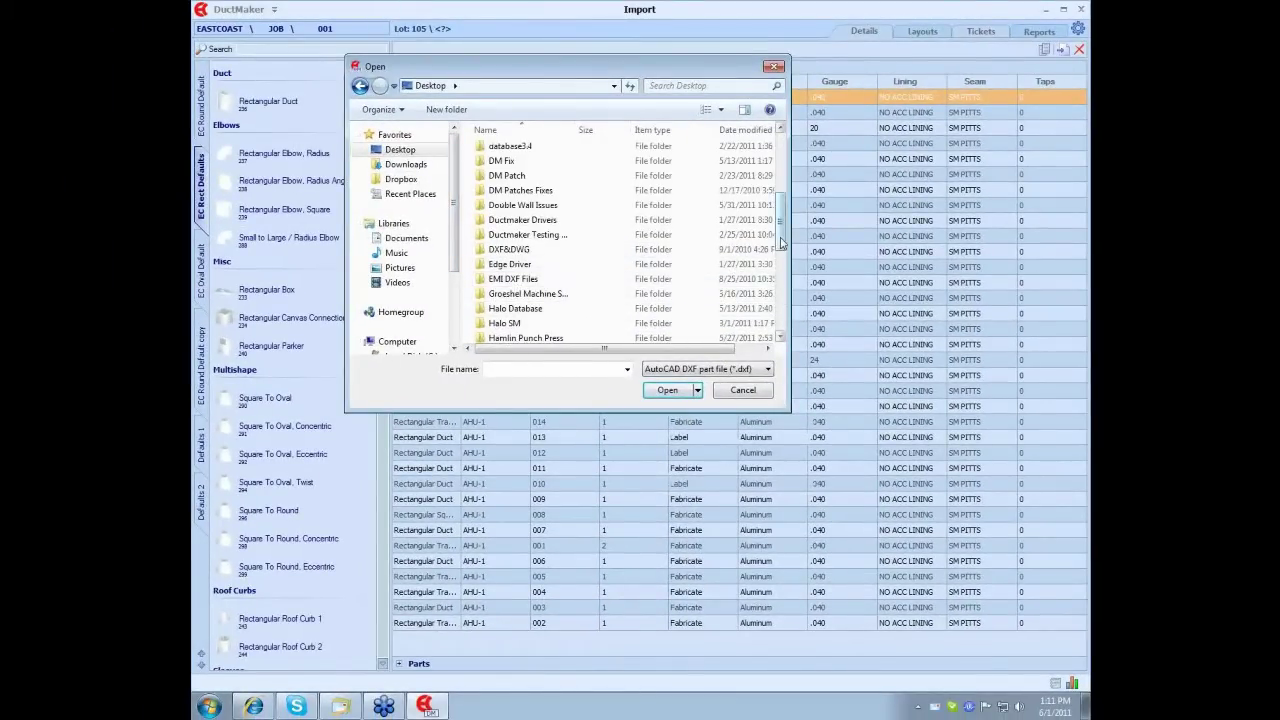
pyautogui.moveTo(780, 245); pyautogui.dragTo(780, 172)
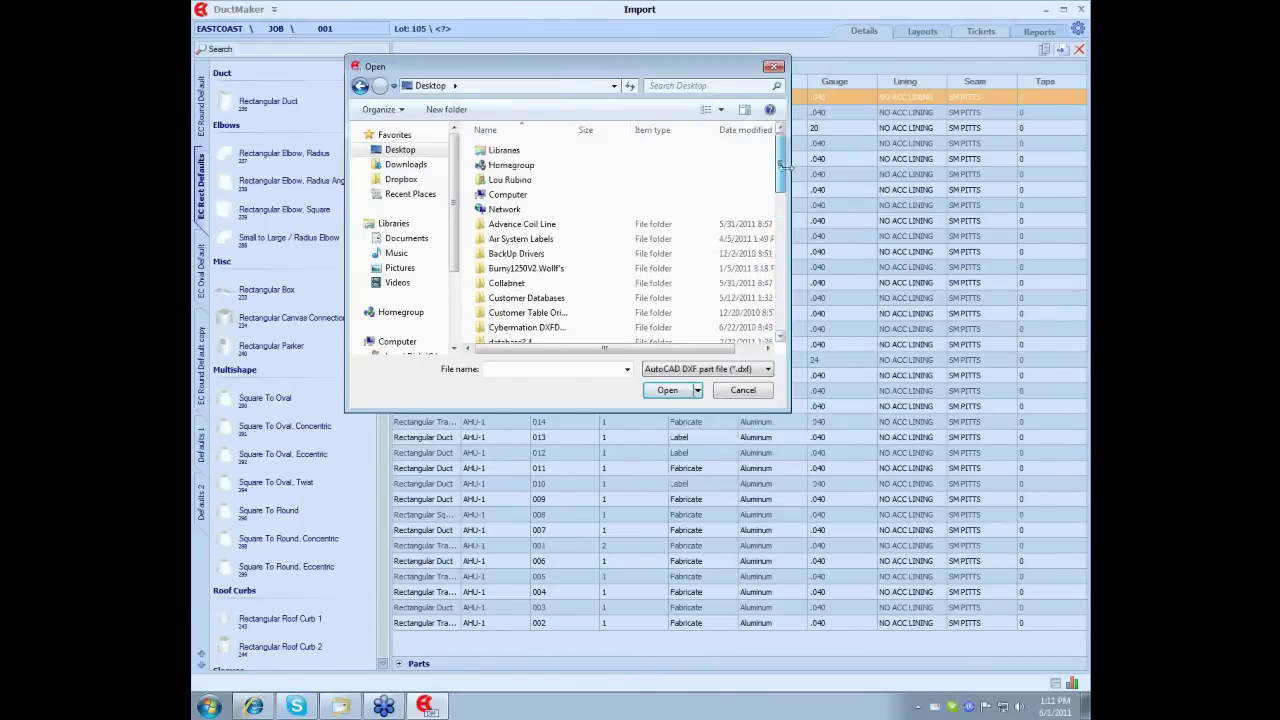
pyautogui.click(741, 392)
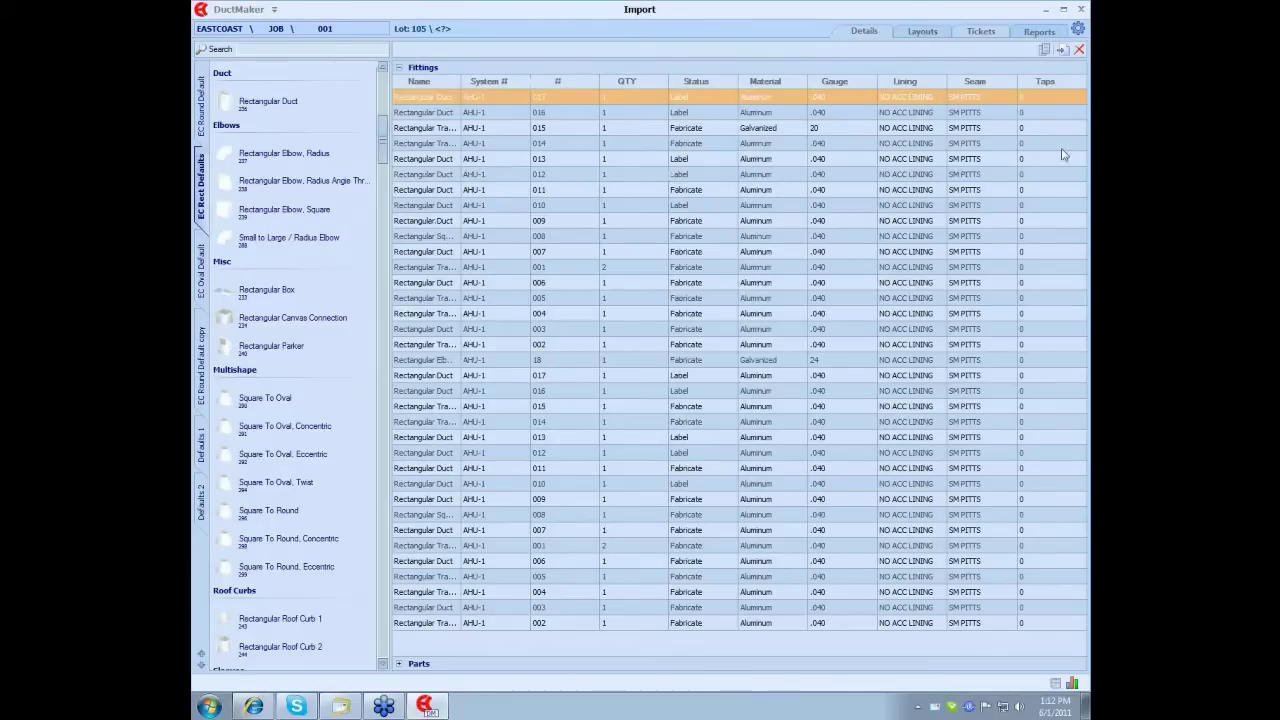
pyautogui.click(930, 32)
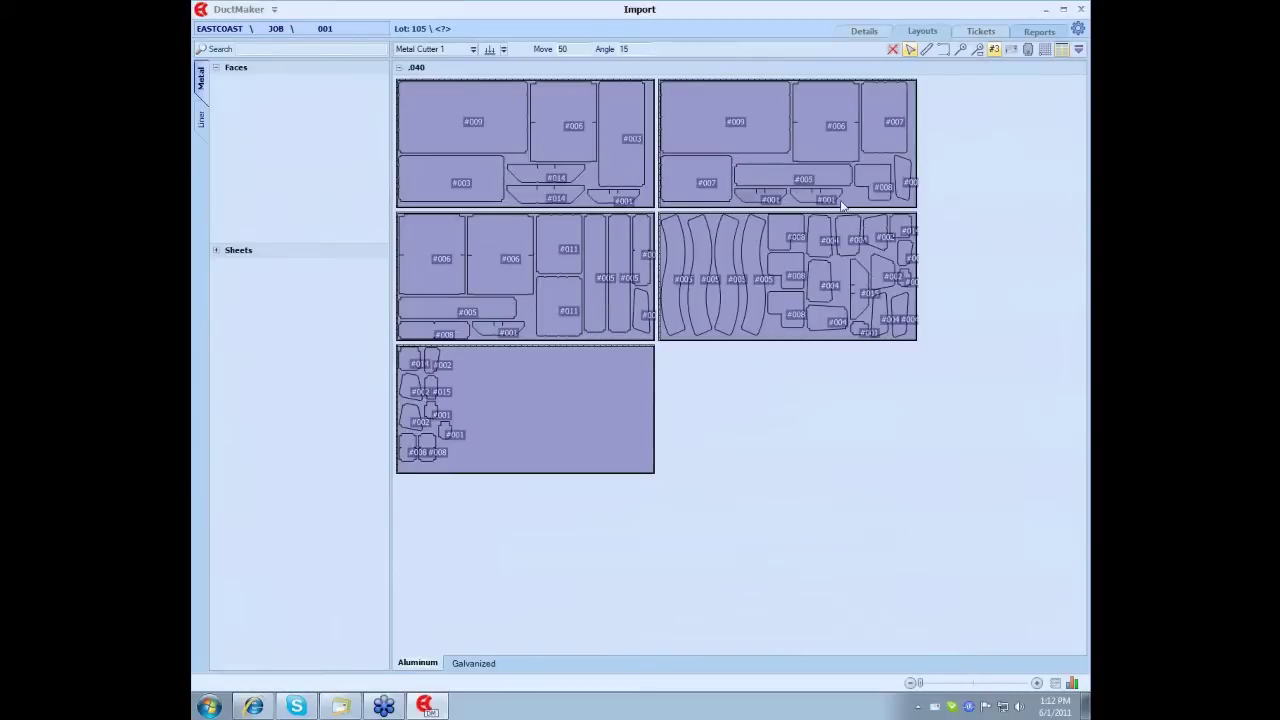
pyautogui.doubleClick(491, 137)
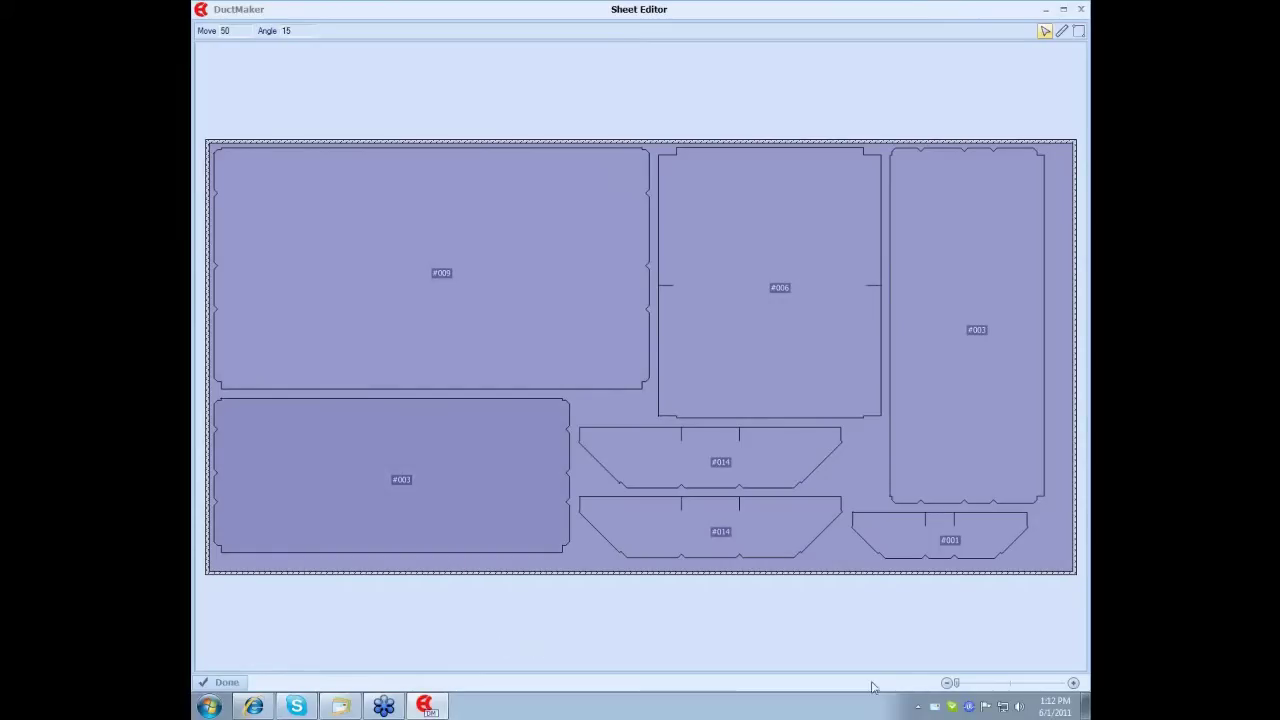
pyautogui.click(225, 682)
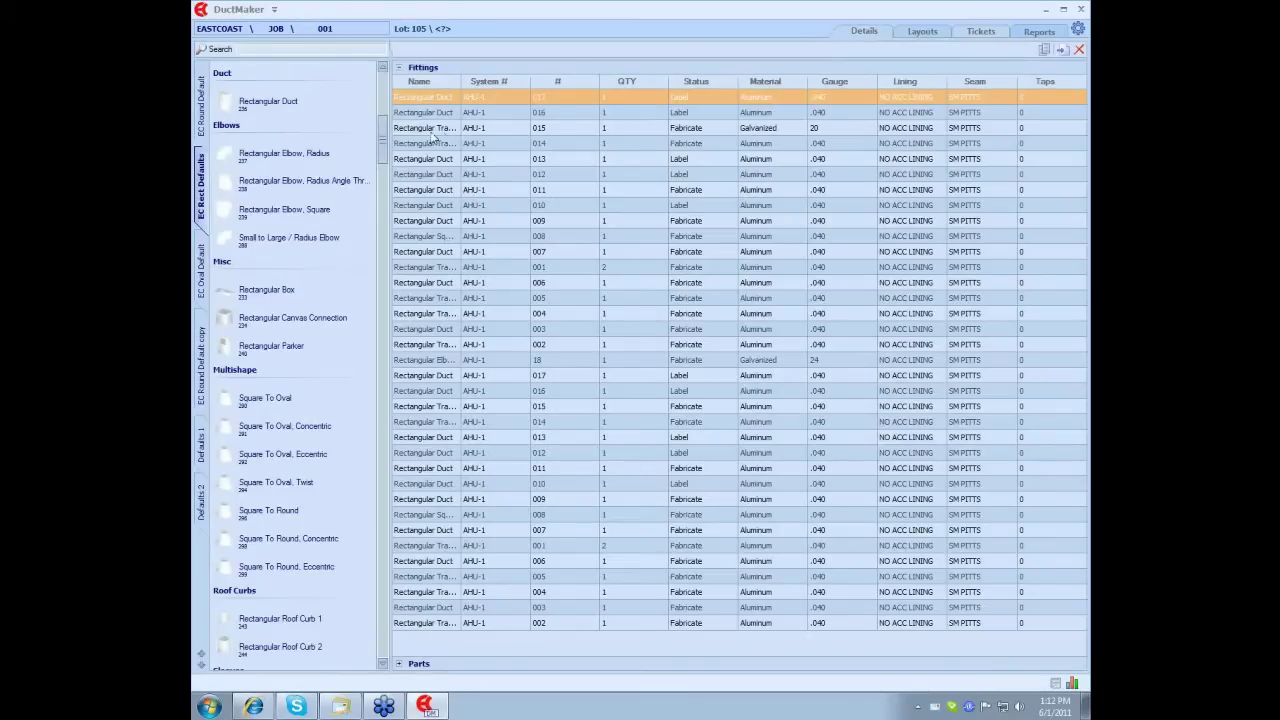
# Step: Open transition 015's Bottom Right Top face as an 8.38 by 28.35 flat pattern
pyautogui.doubleClick(431, 134)
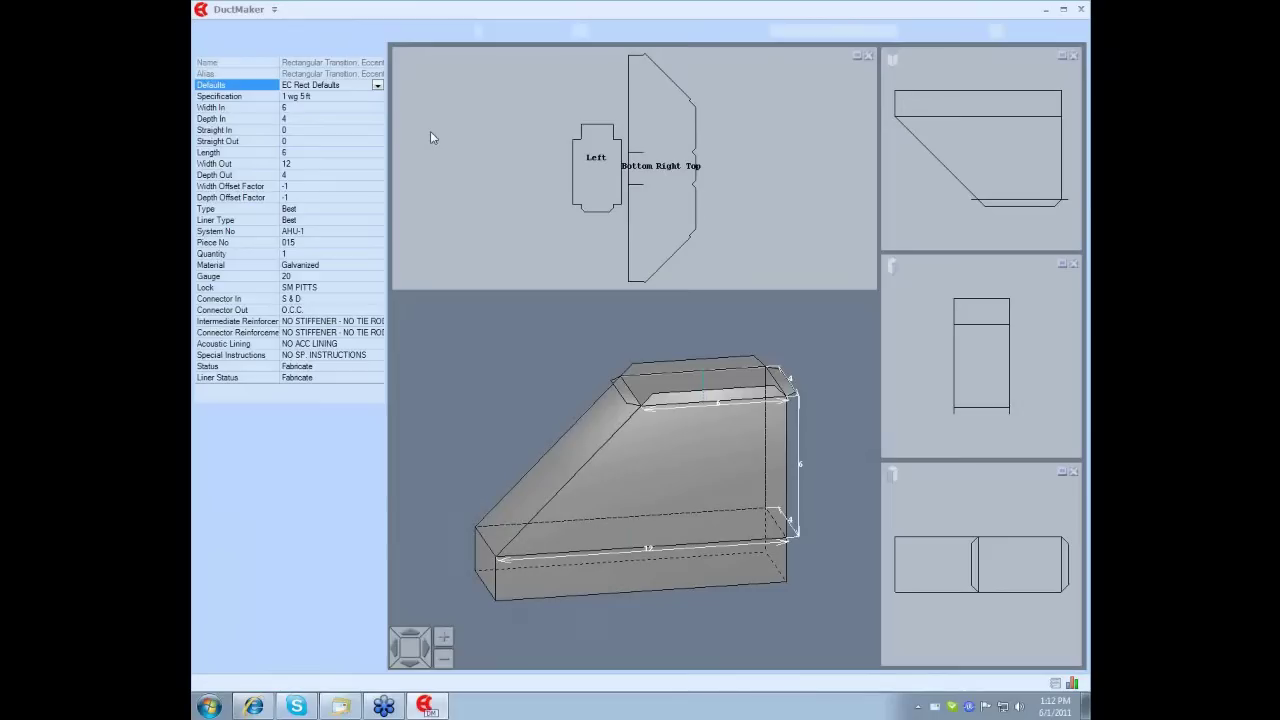
pyautogui.doubleClick(657, 152)
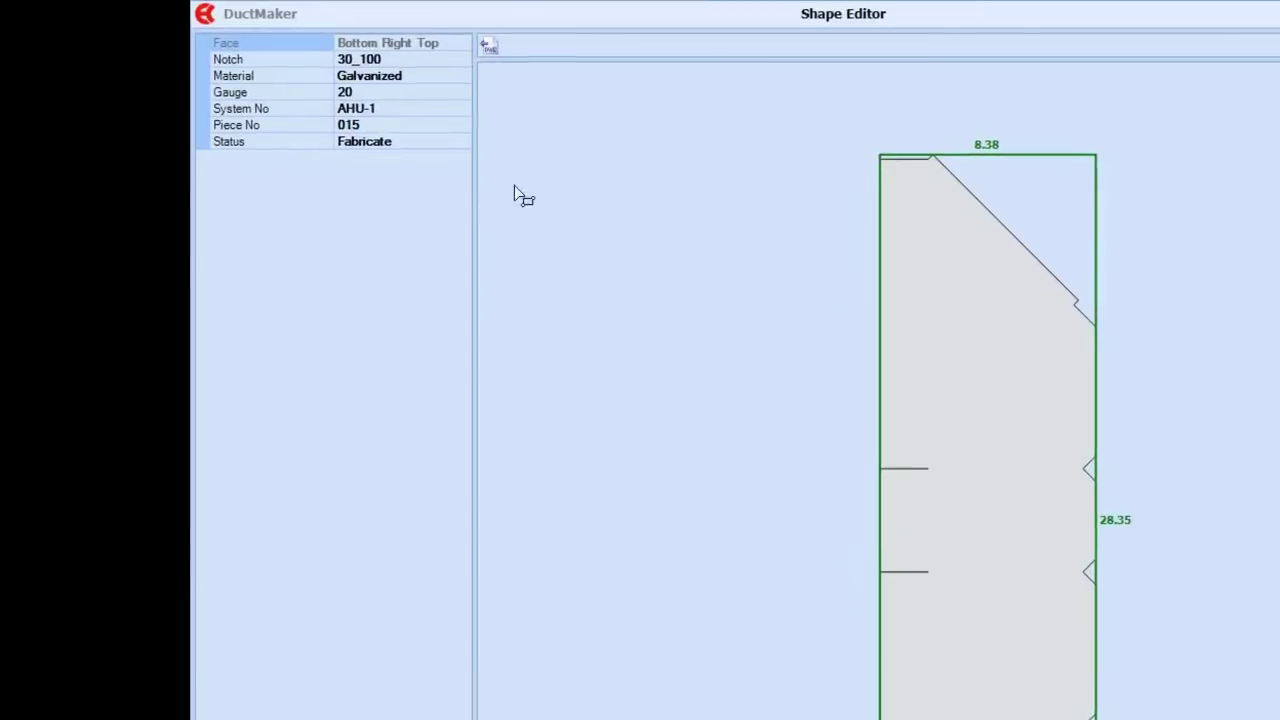
# Step: Save the flat face to the desktop as DWG file 'Bottom Right Top'
pyautogui.click(489, 48)
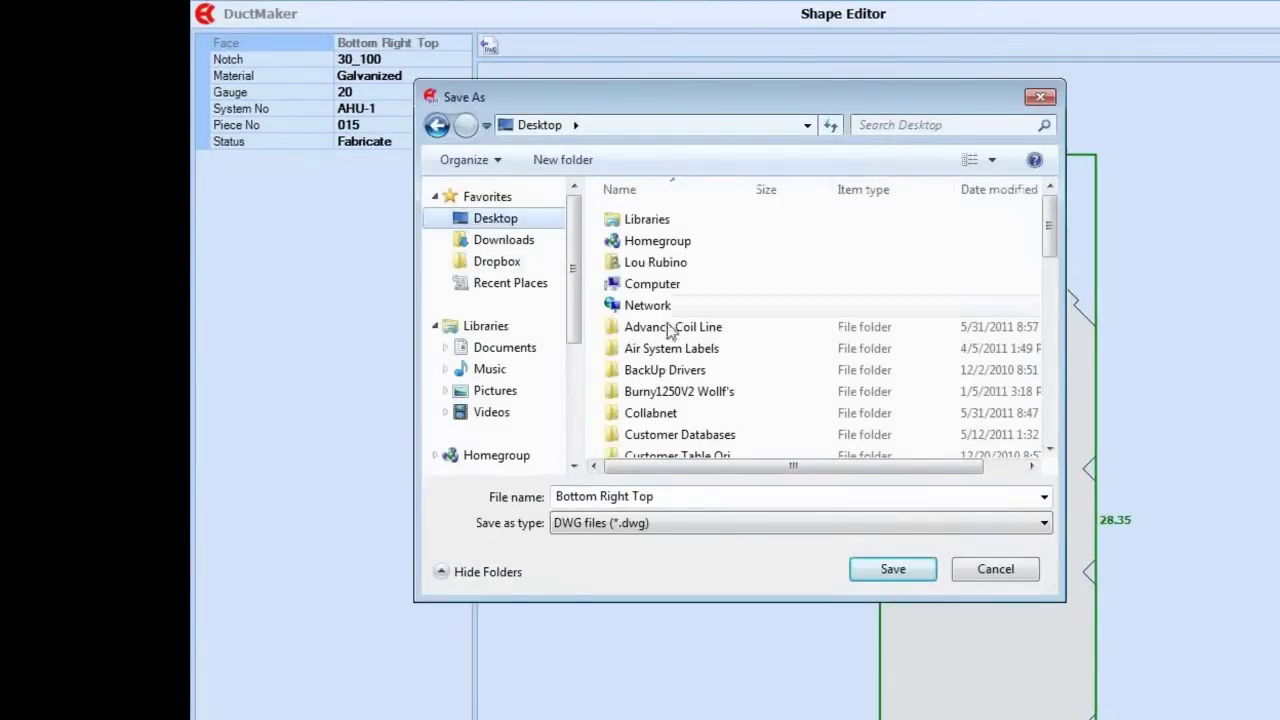
pyautogui.click(891, 570)
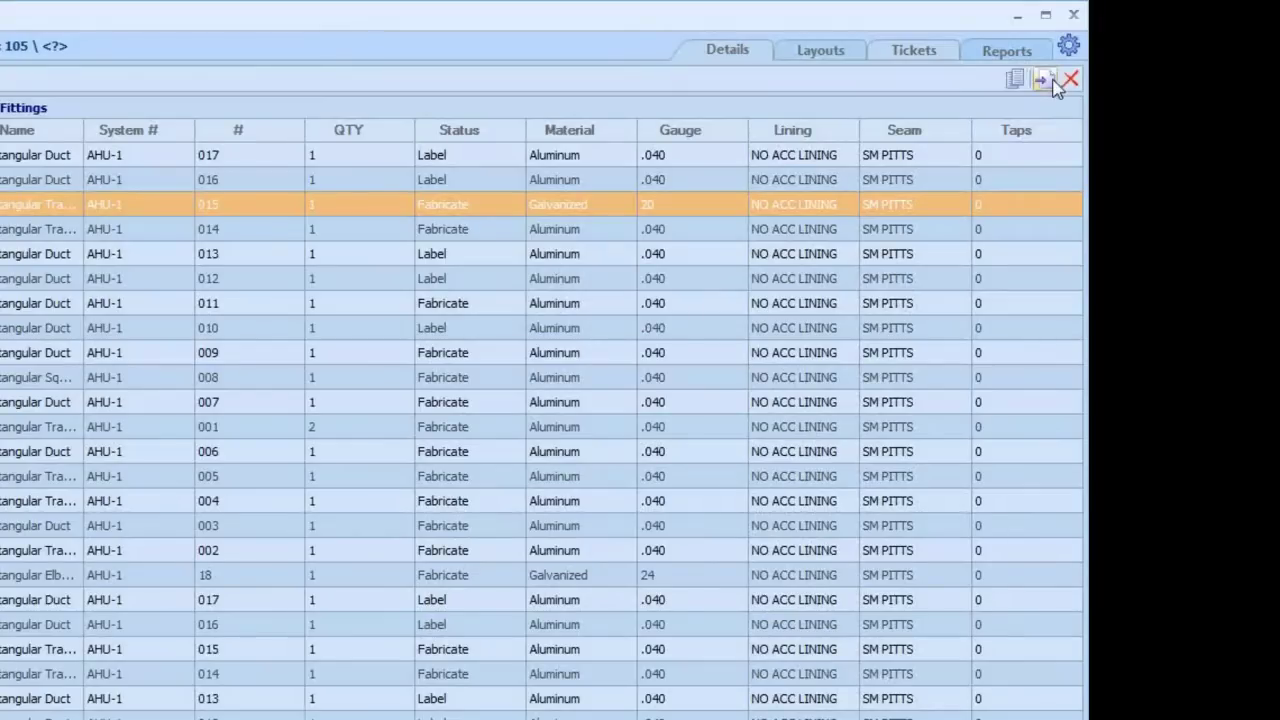
# Step: Import the Bottom Right Top DWG part file from the Desktop as a Galvanized 22 gauge part
pyautogui.click(1044, 78)
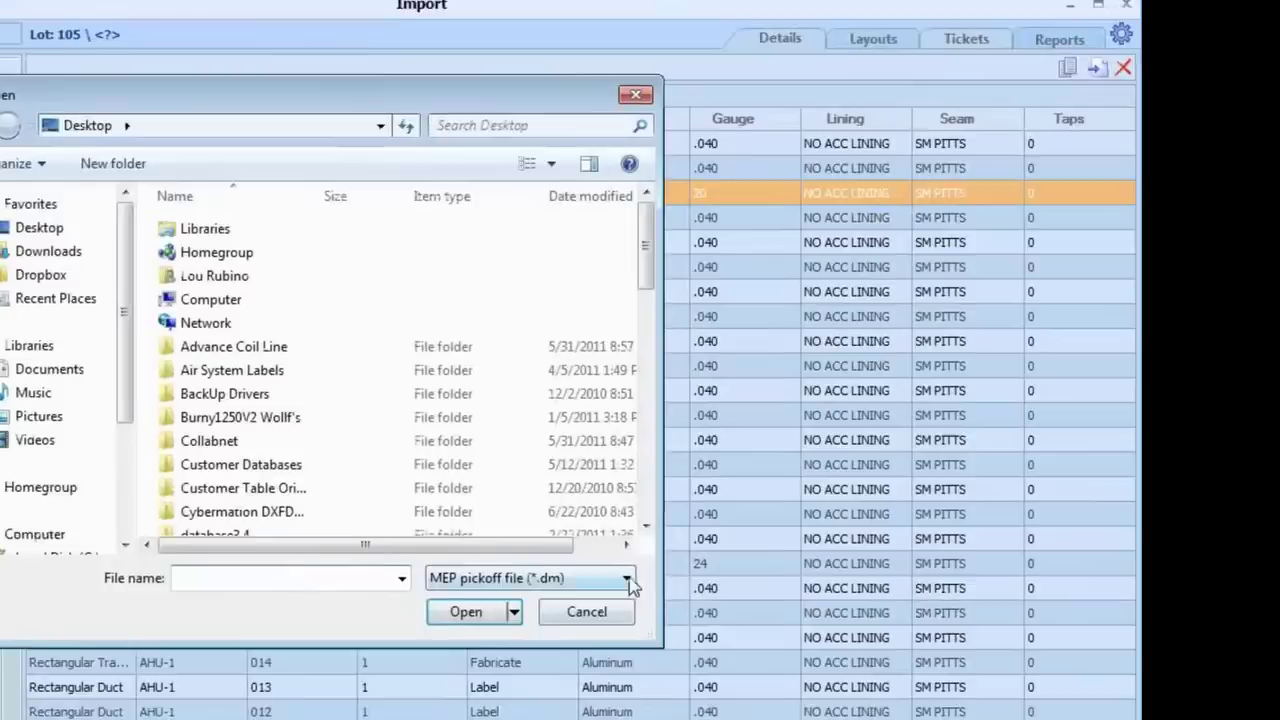
pyautogui.click(930, 515)
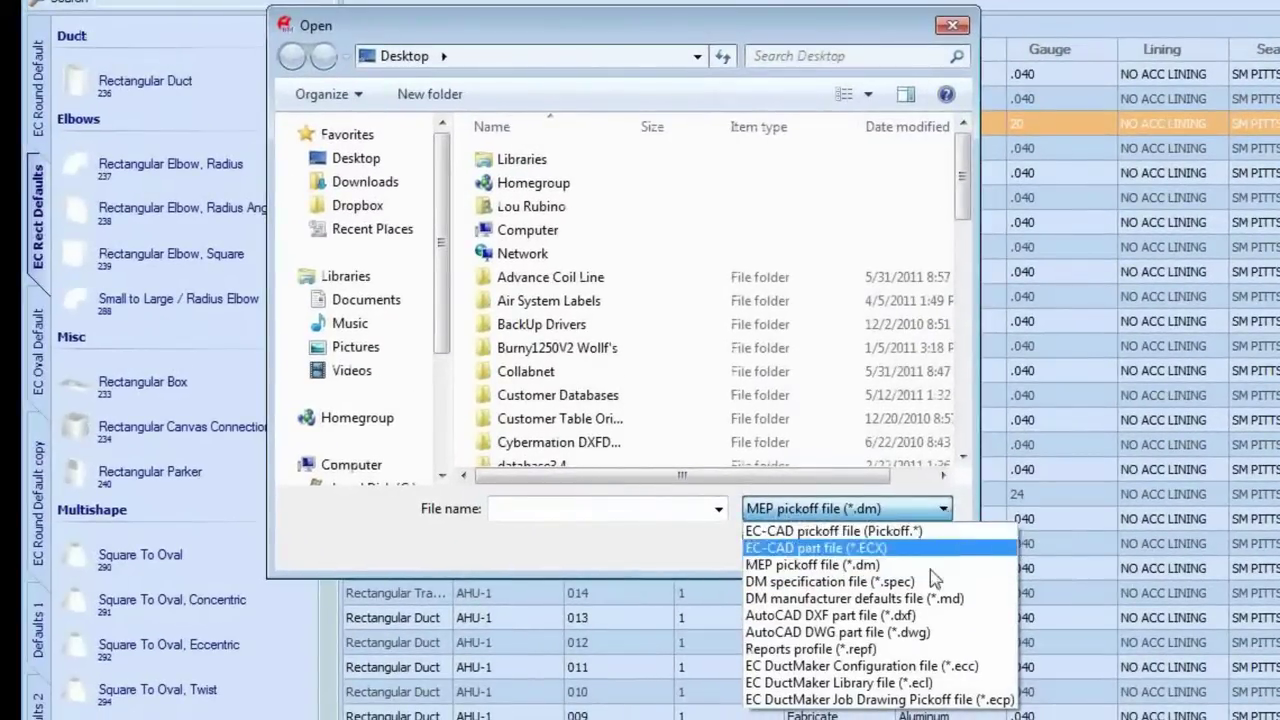
pyautogui.click(910, 631)
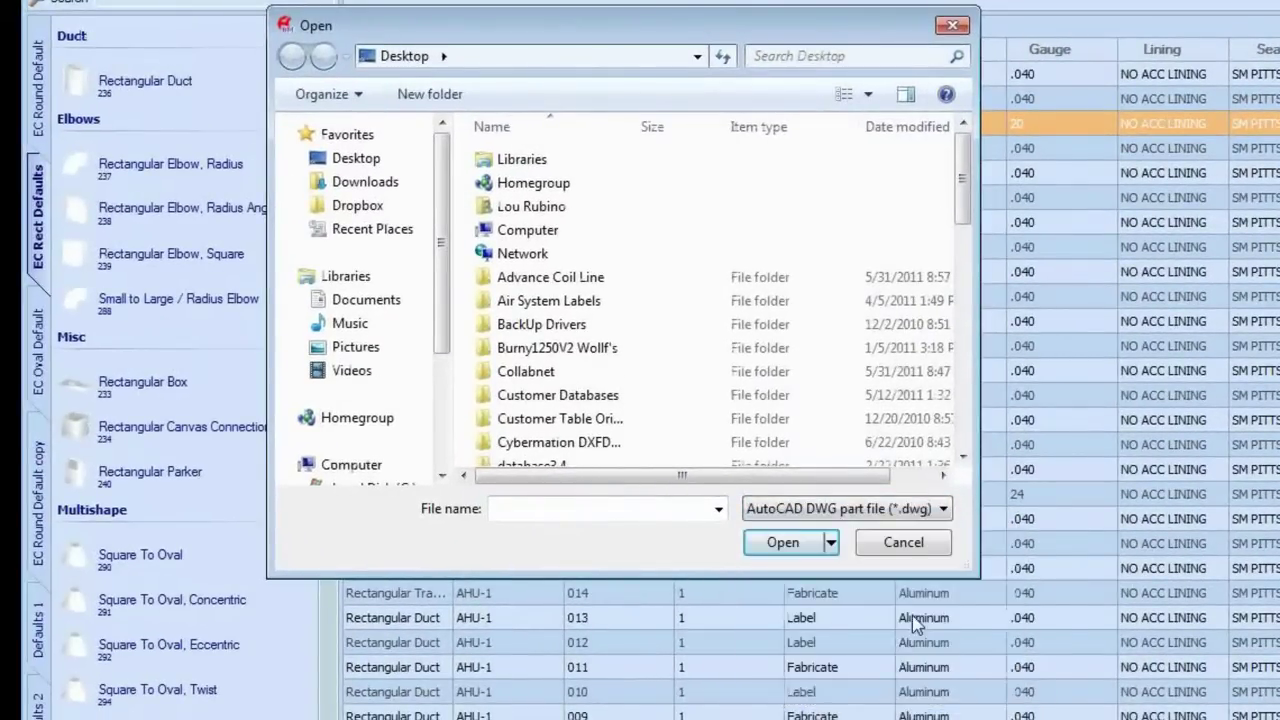
pyautogui.click(350, 158)
pyautogui.click(963, 398)
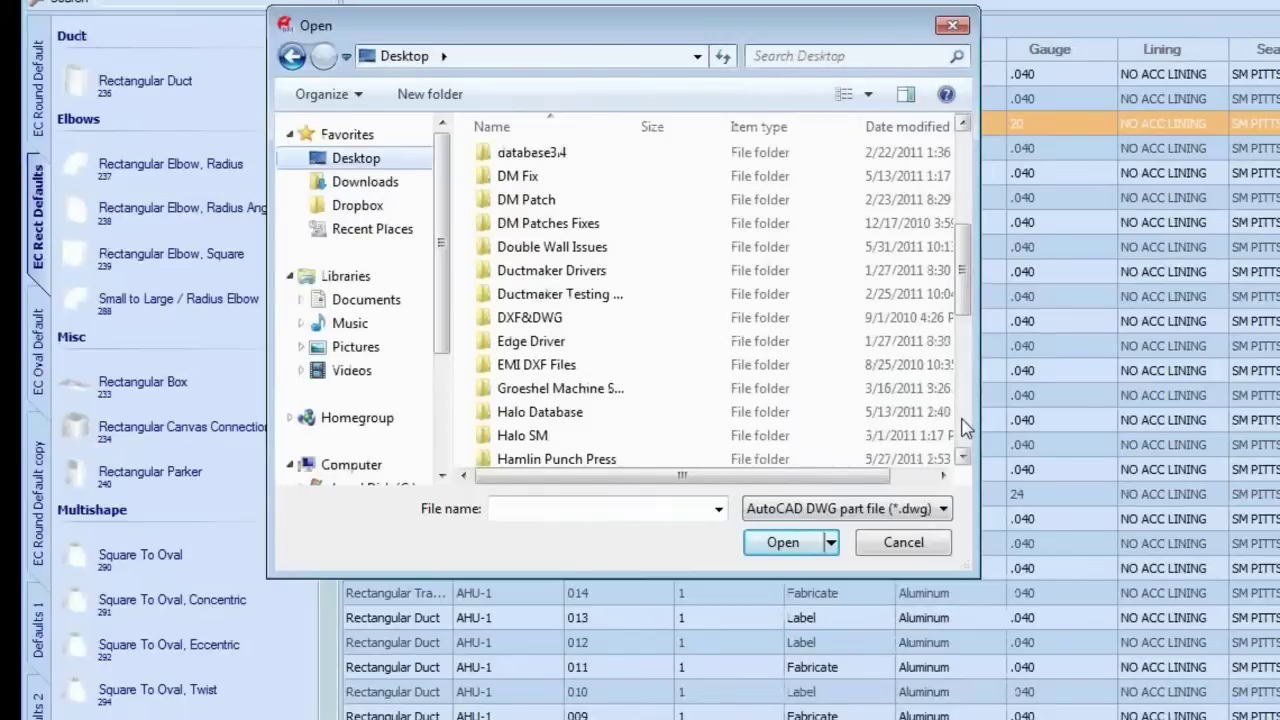
pyautogui.click(963, 429)
pyautogui.click(963, 452)
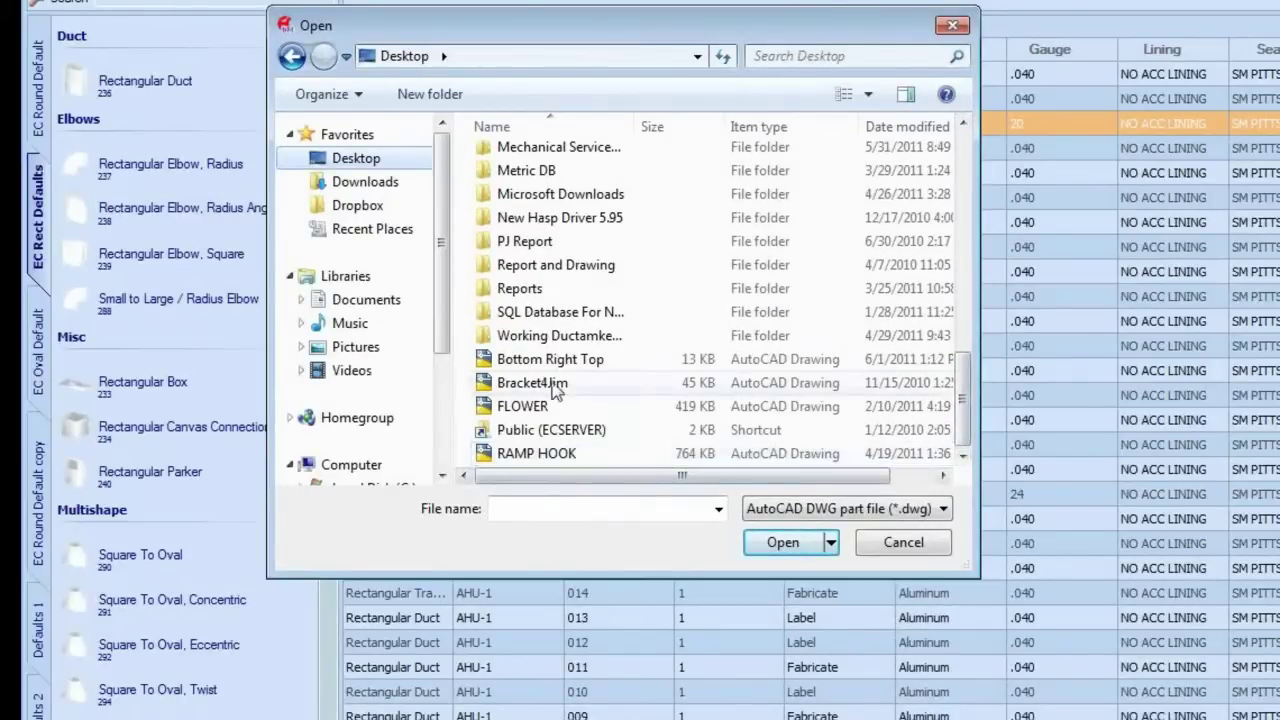
pyautogui.click(550, 359)
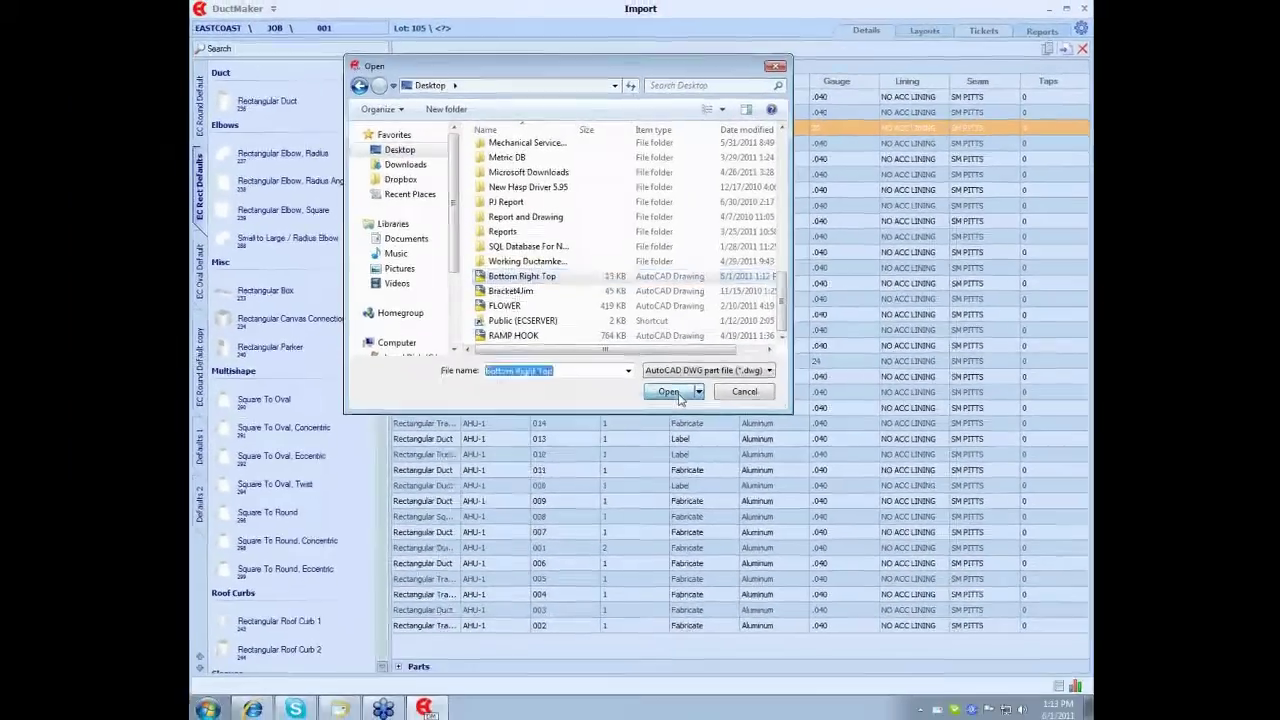
pyautogui.click(783, 542)
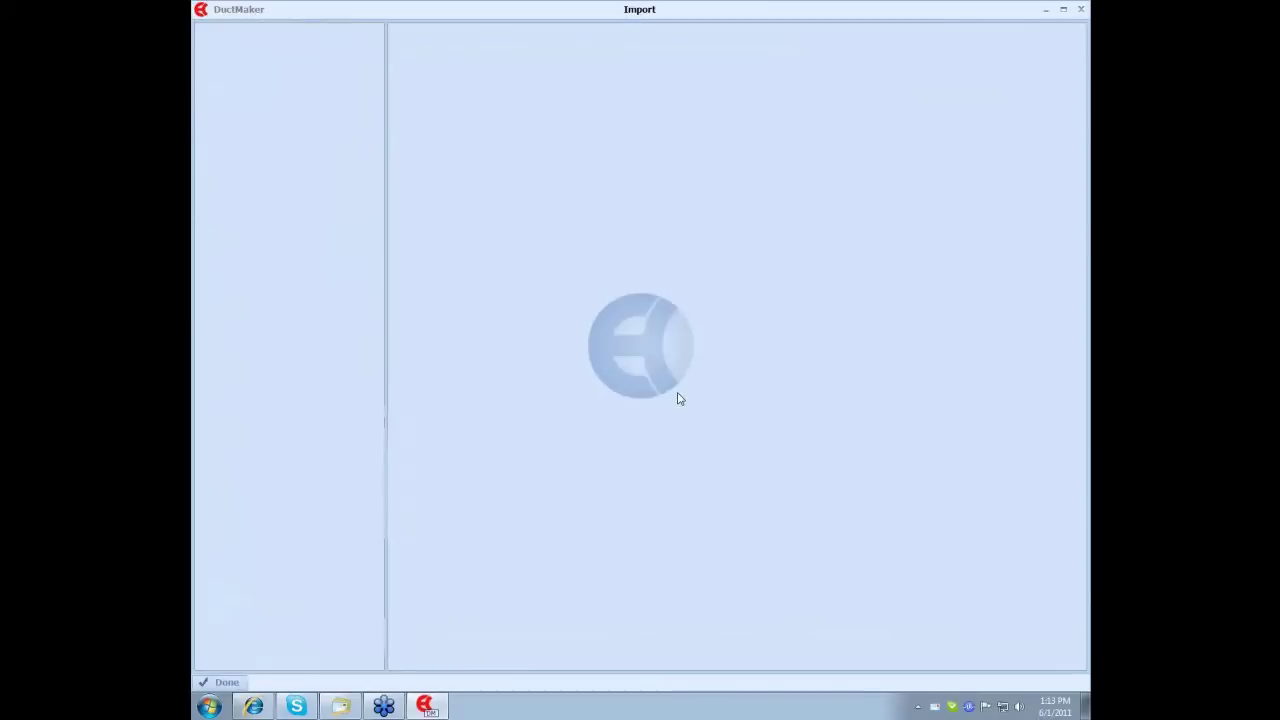
# Step: Accept the Bottom Right Top part into the job and expand the Parts list
pyautogui.click(218, 687)
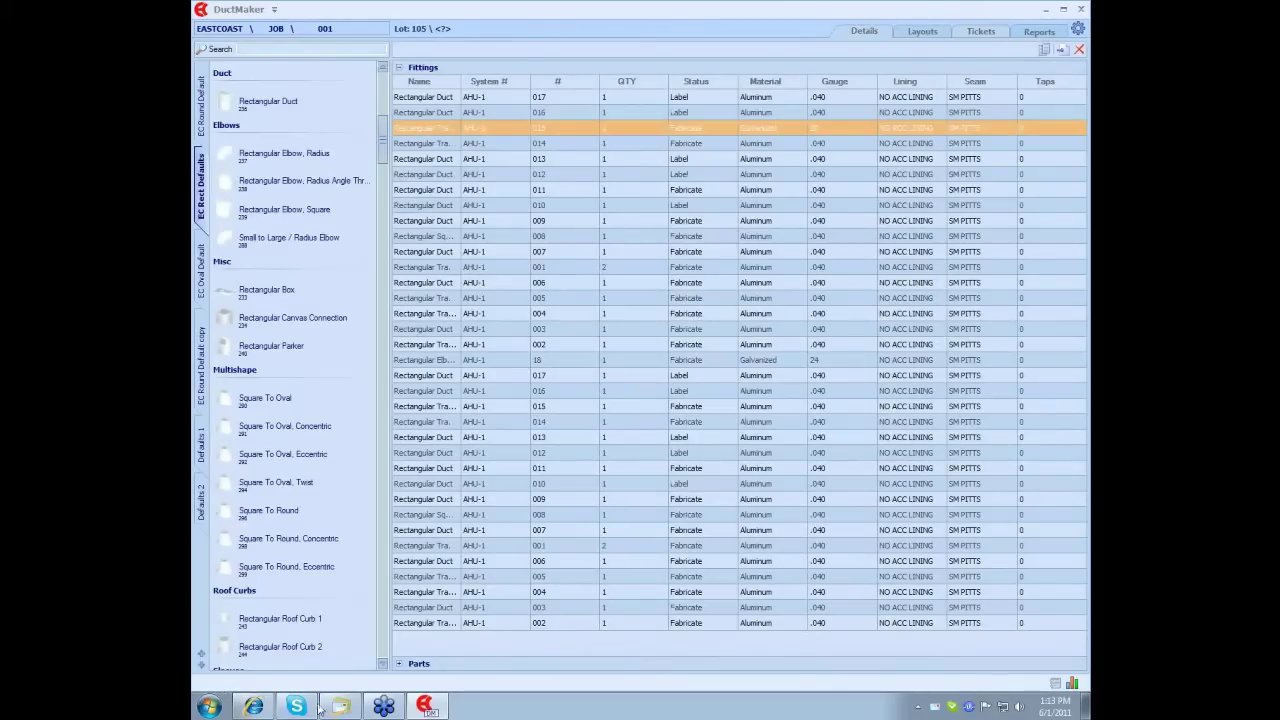
pyautogui.click(402, 663)
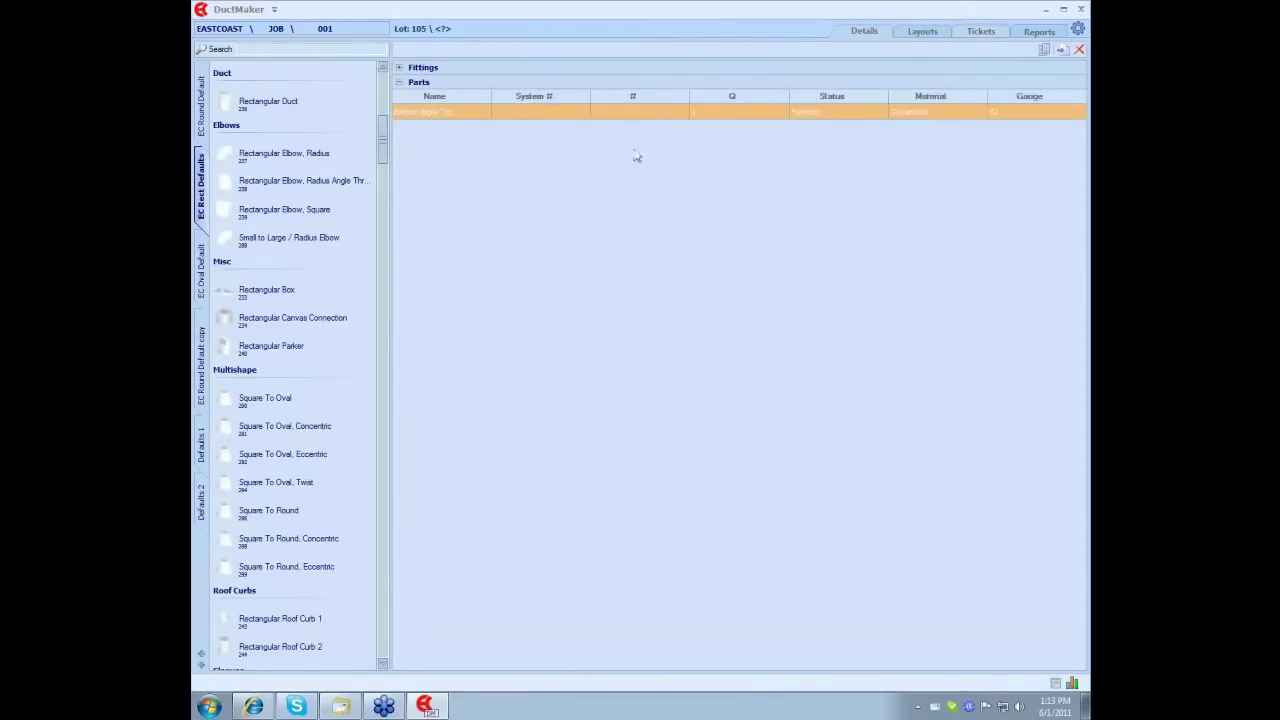